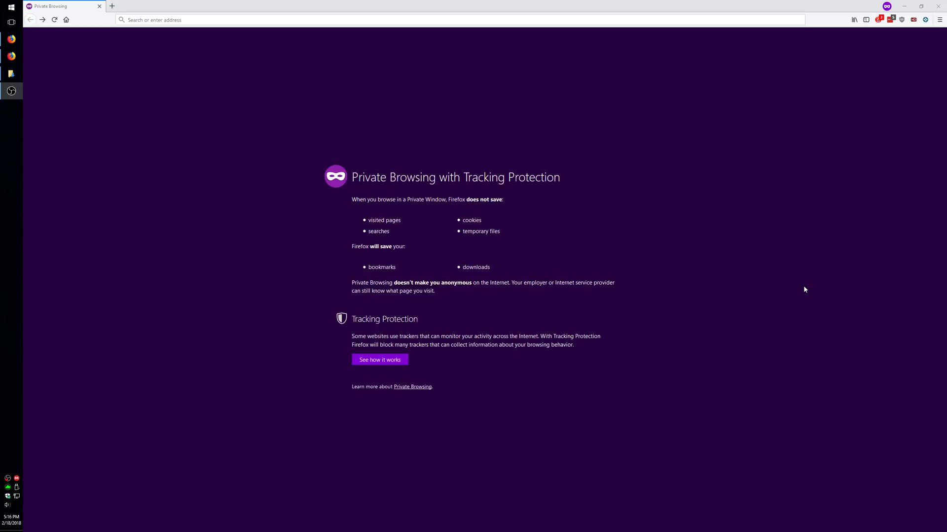
# Step: Search the web for "download ubuntu" and open the Ubuntu Desktop download page
pyautogui.click(182, 21)
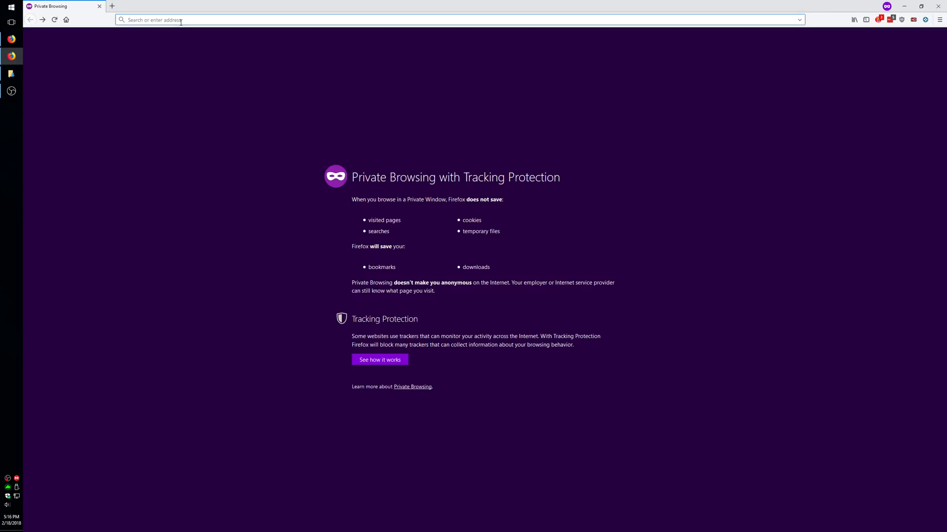
pyautogui.write('download ubuntu')
pyautogui.press('Return')
pyautogui.click(162, 193)
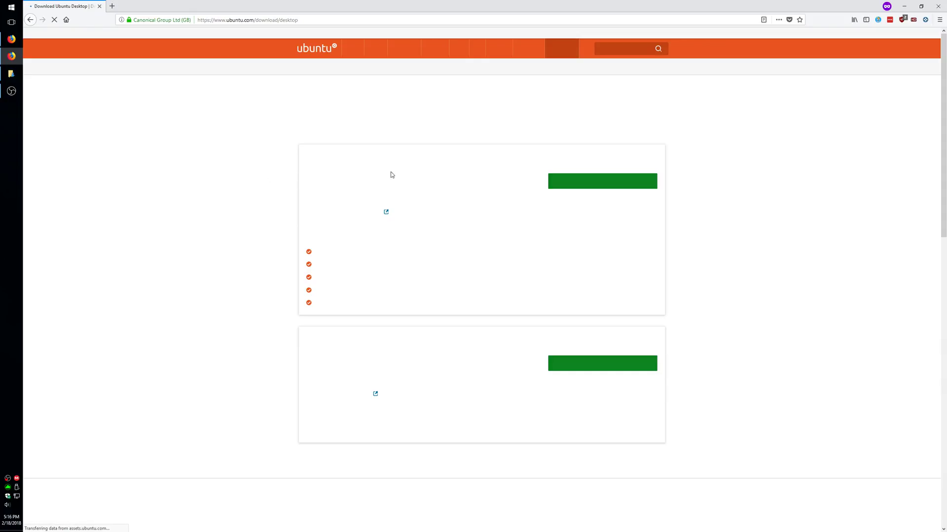
# Step: Choose the Ubuntu 16.04.3 LTS version for download instead of Ubuntu 17.10.1
pyautogui.moveTo(398, 160); pyautogui.dragTo(421, 161)
pyautogui.click(432, 161)
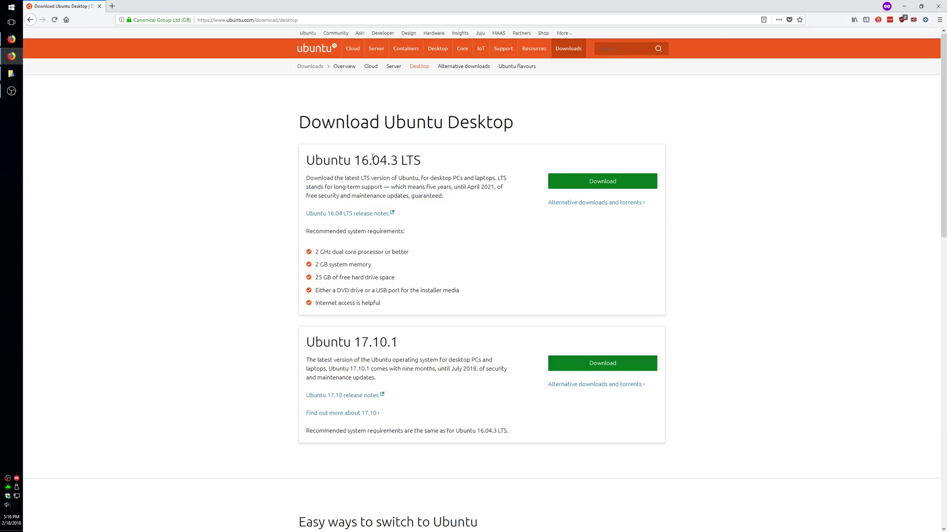
pyautogui.moveTo(338, 342); pyautogui.dragTo(391, 341)
pyautogui.click(407, 348)
pyautogui.click(393, 341)
pyautogui.click(602, 181)
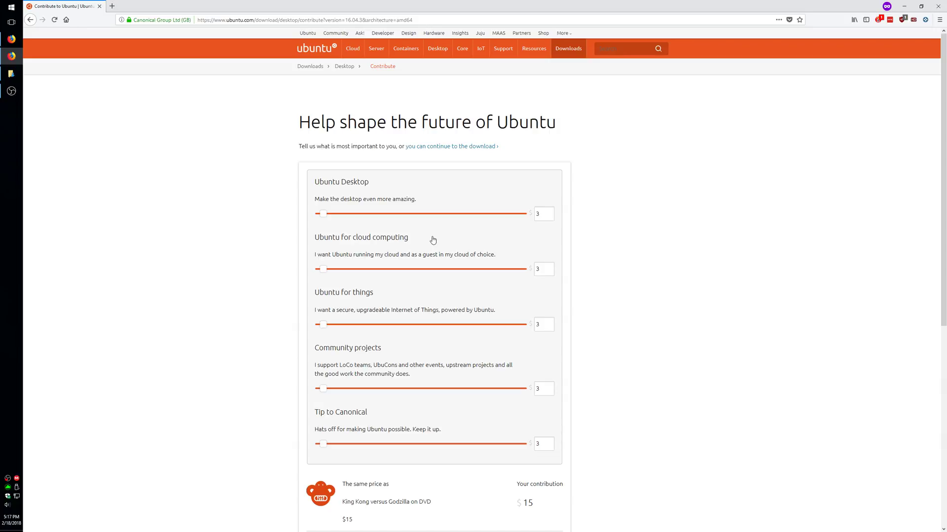
# Step: Skip the contribution request and start downloading the Ubuntu 16.04.3 desktop ISO
pyautogui.scroll(-1, 427, 241)
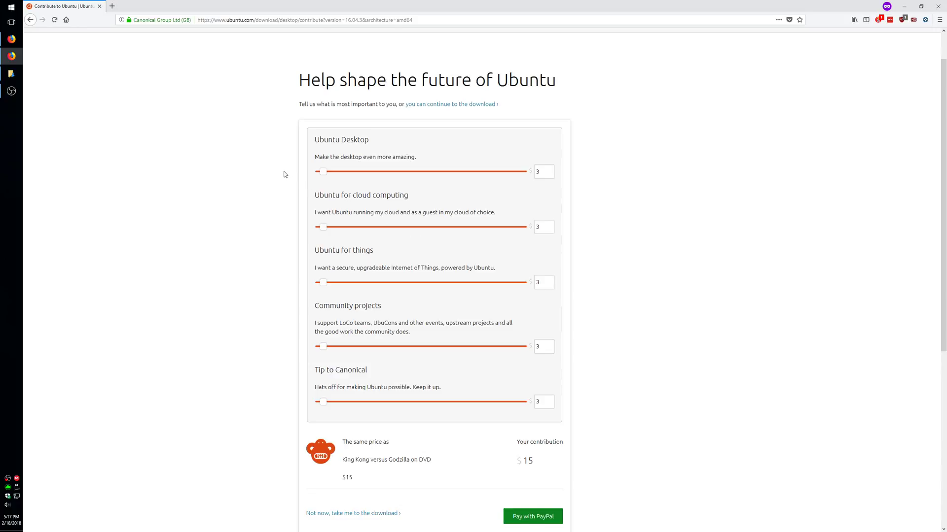
pyautogui.scroll(1, 283, 171)
pyautogui.scroll(-2, 284, 172)
pyautogui.scroll(2, 283, 171)
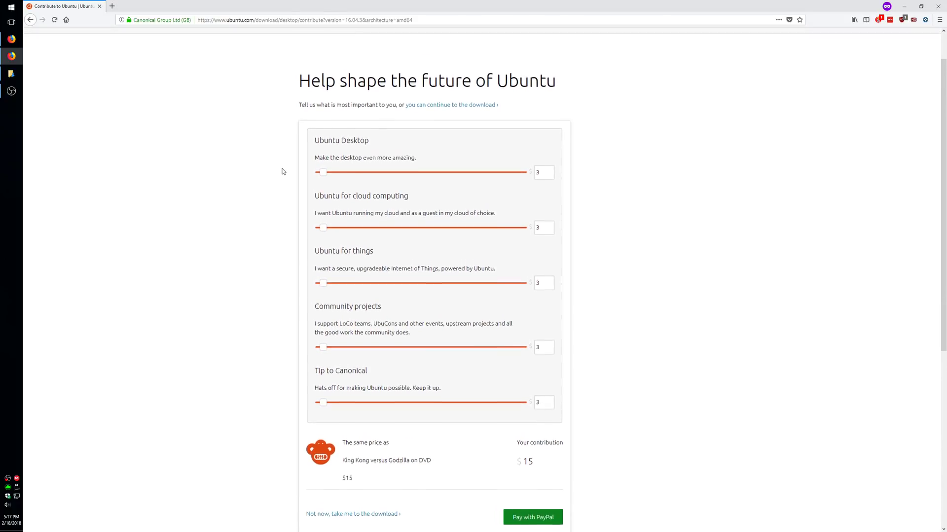
pyautogui.scroll(-2, 284, 172)
pyautogui.scroll(-1, 284, 172)
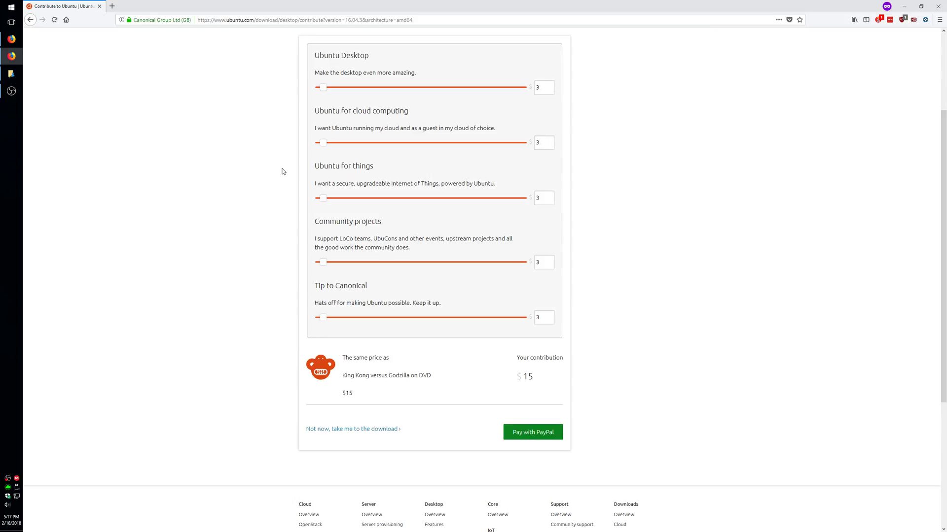
pyautogui.scroll(1, 284, 171)
pyautogui.click(333, 473)
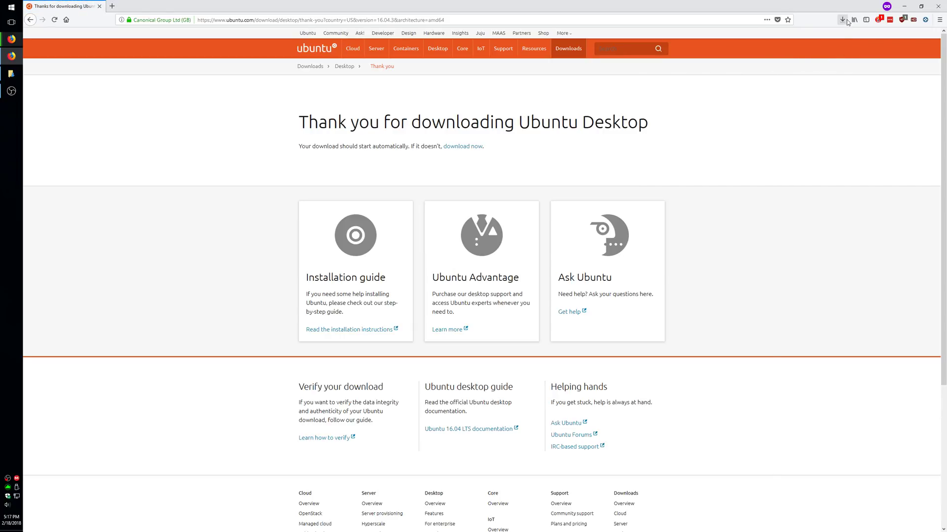
# Step: Check the ISO's download progress and the files in the Downloads folder in File Explorer
pyautogui.click(846, 20)
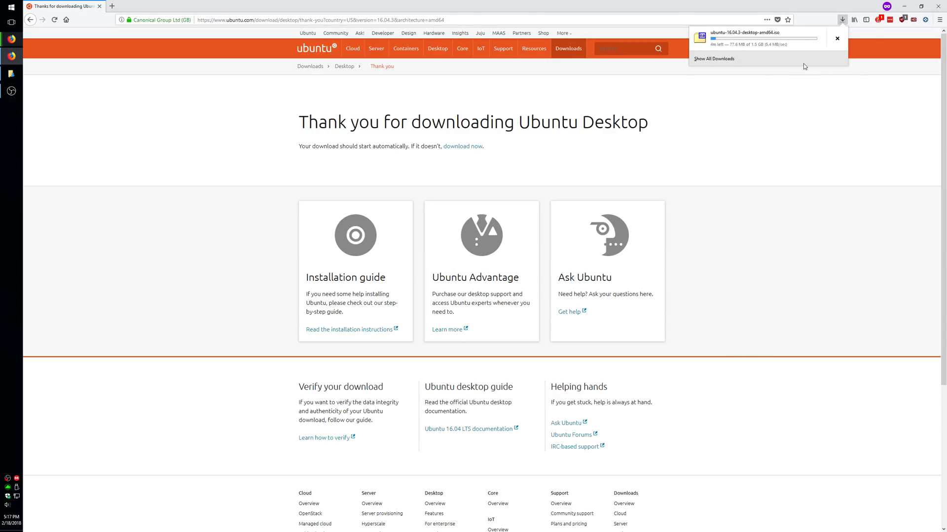
pyautogui.click(11, 74)
pyautogui.rightClick(153, 136)
pyautogui.click(173, 166)
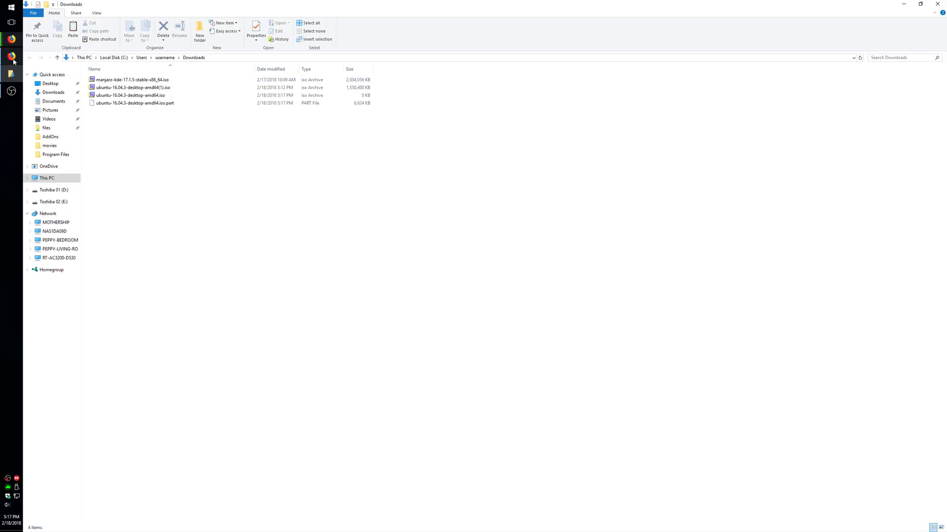
# Step: Return to Firefox and cancel the running download of ubuntu-16.04.3-desktop-amd64.iso
pyautogui.click(11, 56)
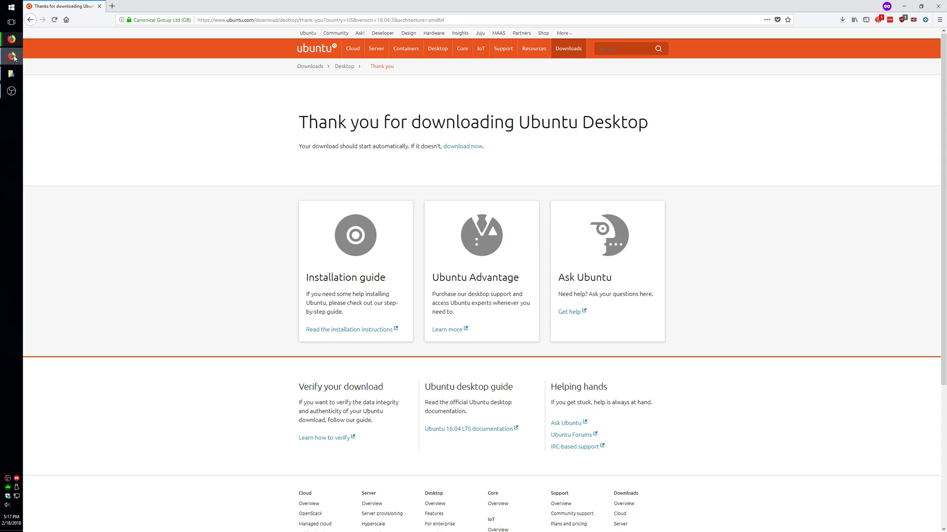
pyautogui.click(842, 20)
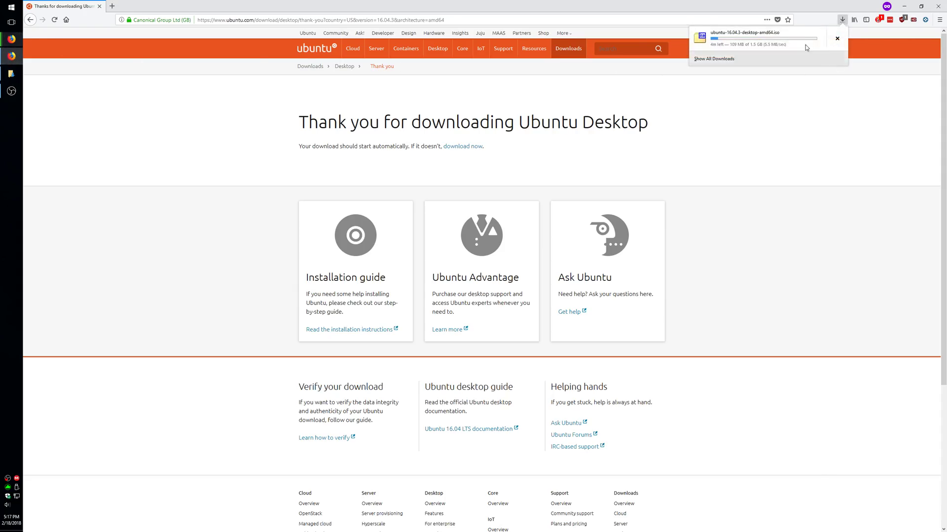
pyautogui.click(837, 39)
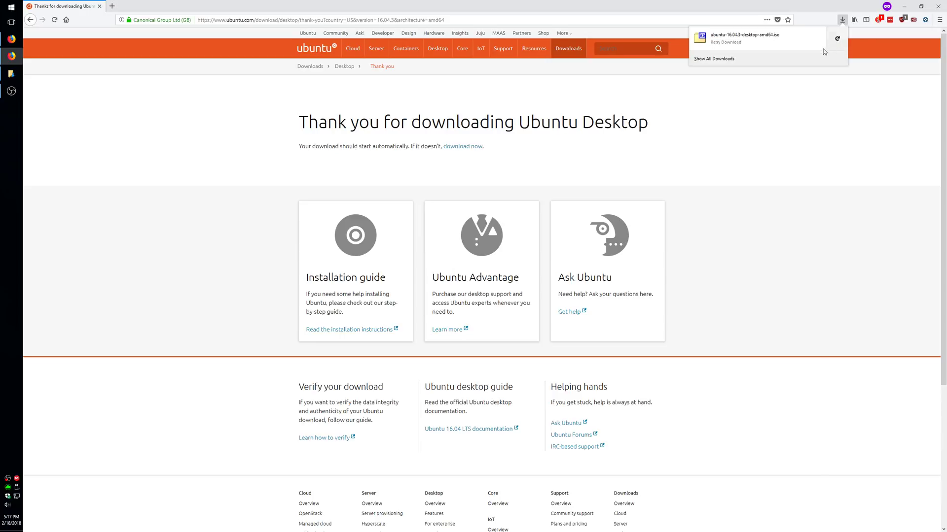
pyautogui.click(370, 135)
# Step: Search for "download win32 disk imager" in a new tab and open the SourceForge project page
pyautogui.click(112, 6)
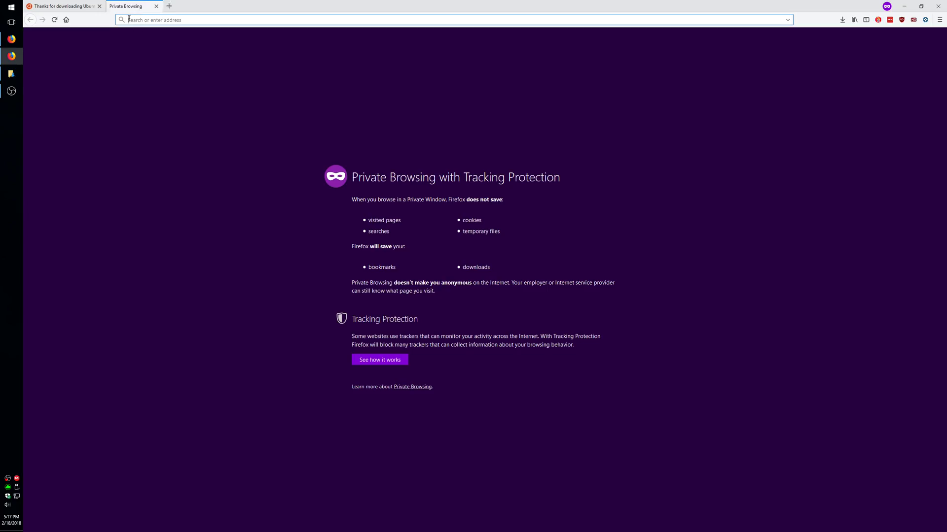
pyautogui.write('download win')
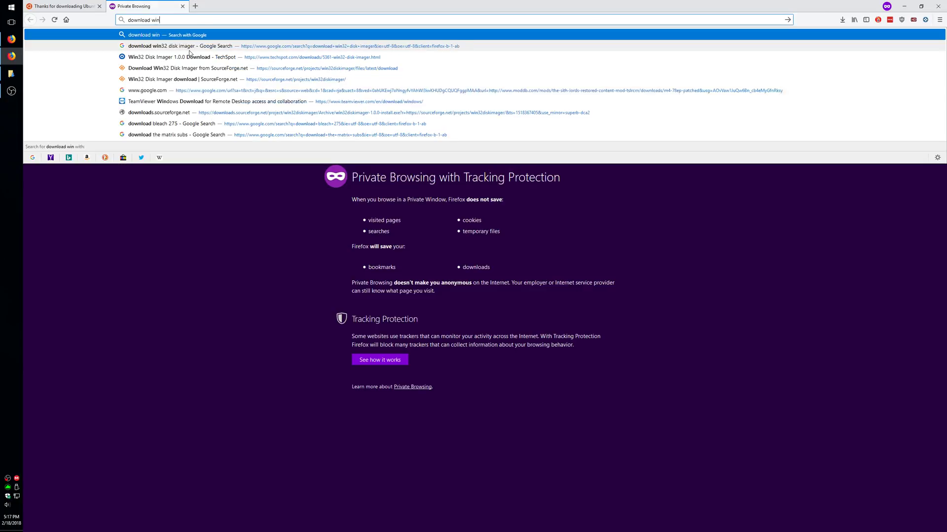
pyautogui.write('32 disk imager')
pyautogui.press('Return')
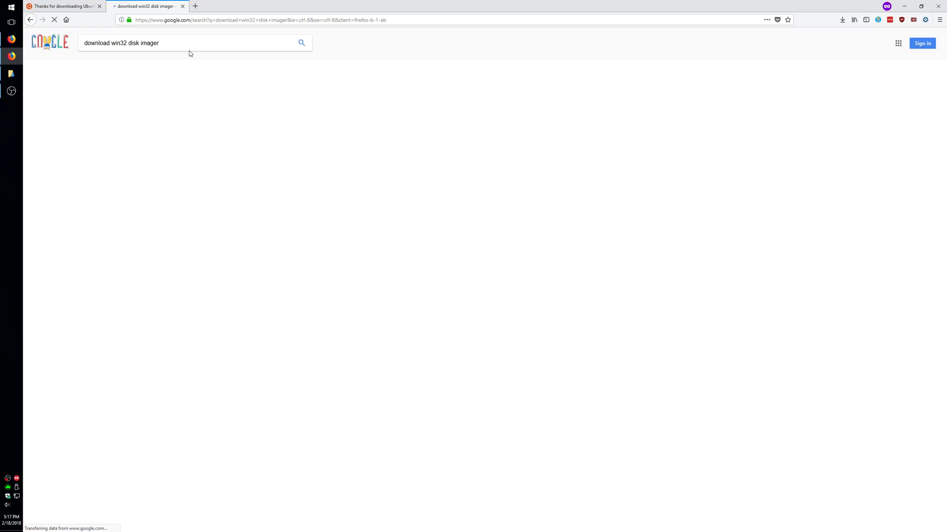
pyautogui.click(197, 97)
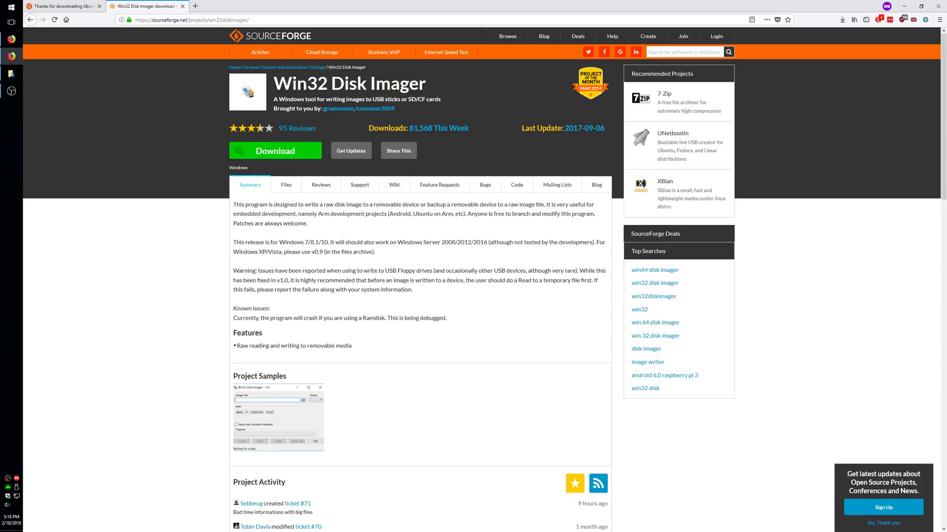
# Step: Download the Win32 Disk Imager installer and save win32diskimager-1.0.0-install.exe
pyautogui.click(311, 150)
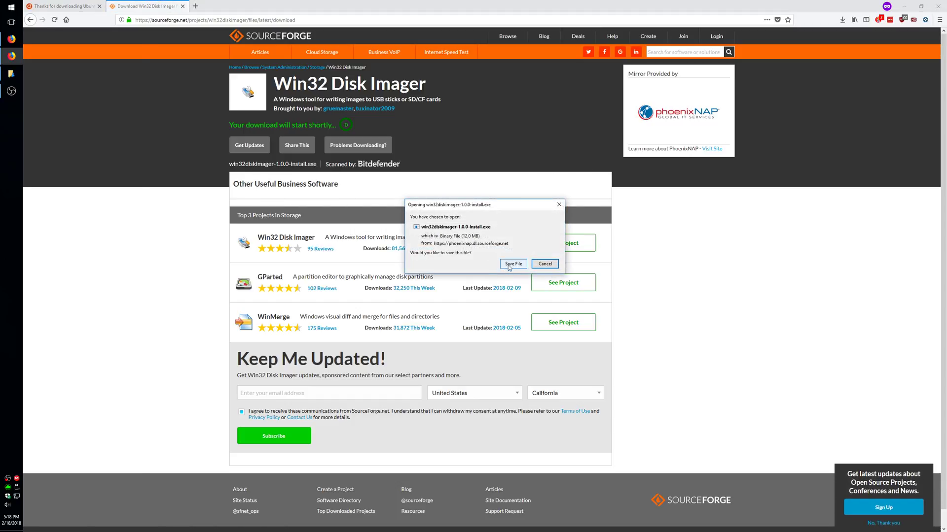
pyautogui.click(514, 264)
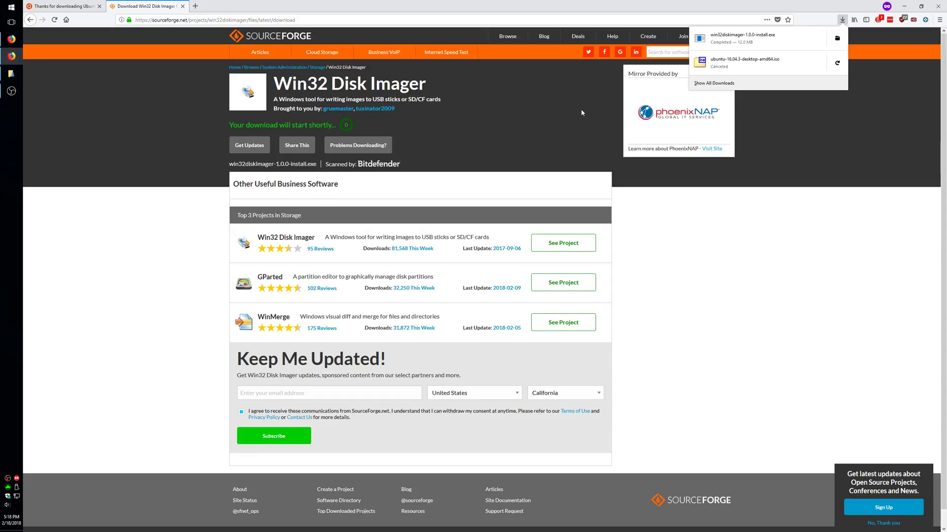
pyautogui.click(201, 162)
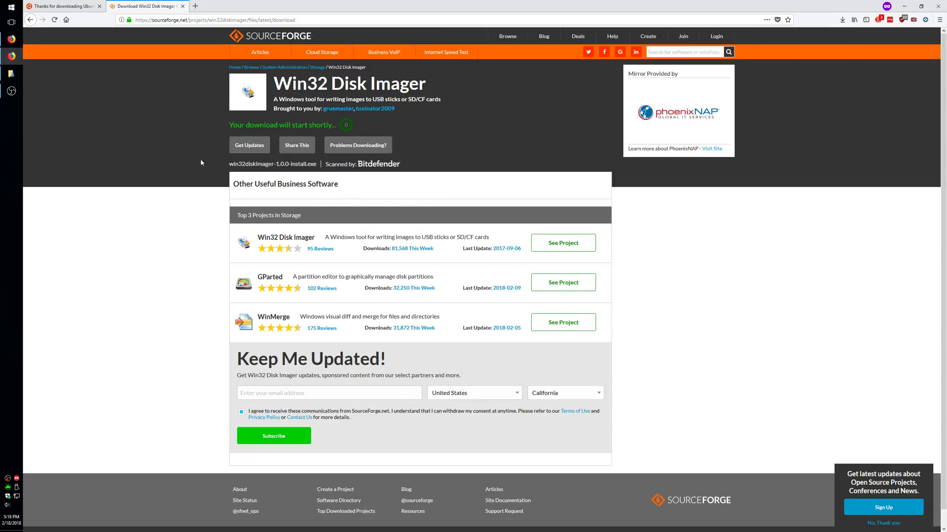
# Step: Launch Win32 Disk Imager, decline formatting drive F:, and close the program again
pyautogui.press('super')
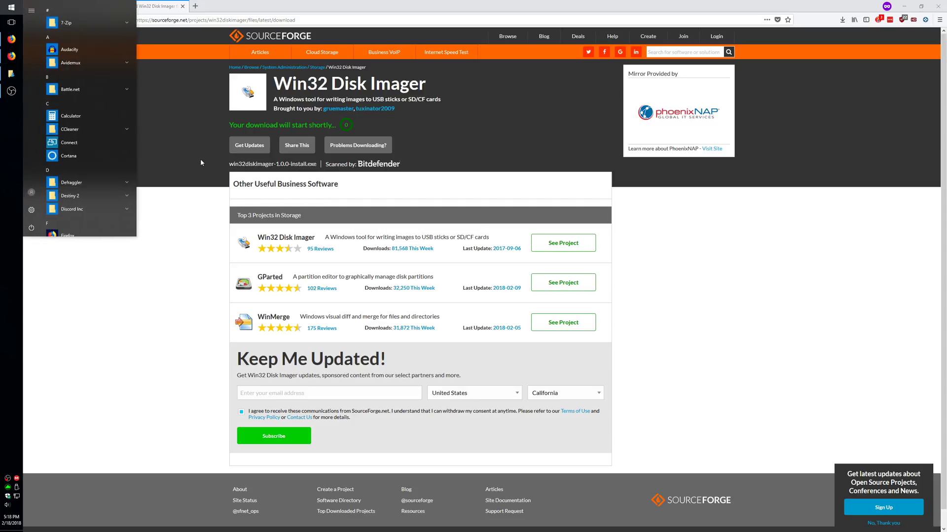
pyautogui.write('win32')
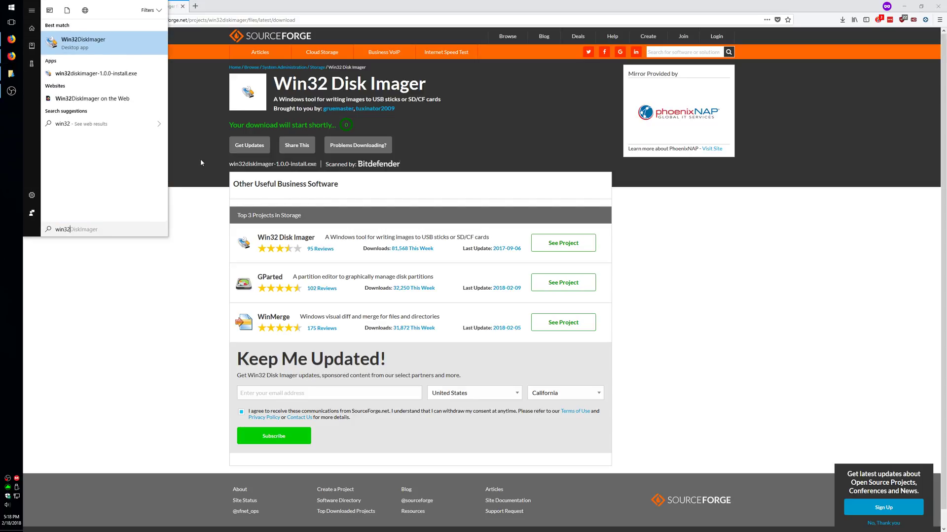
pyautogui.press('Return')
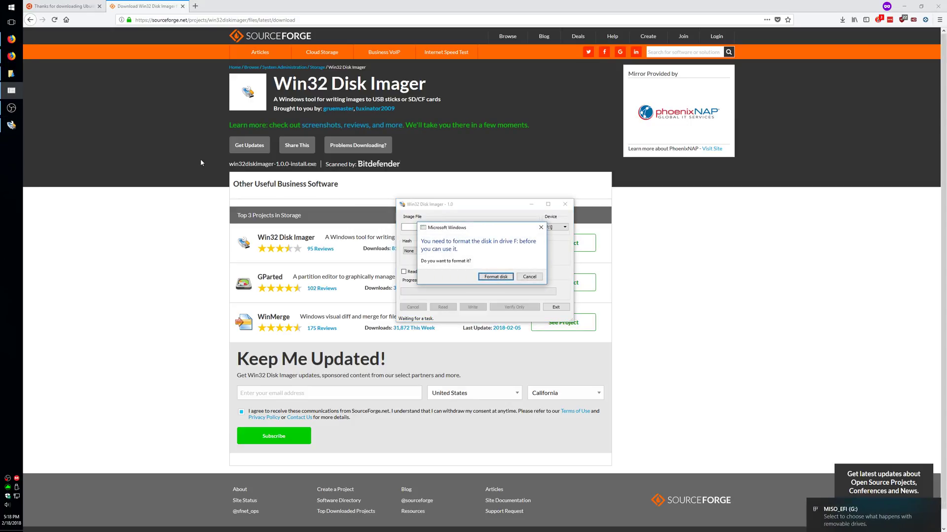
pyautogui.click(532, 277)
pyautogui.click(565, 204)
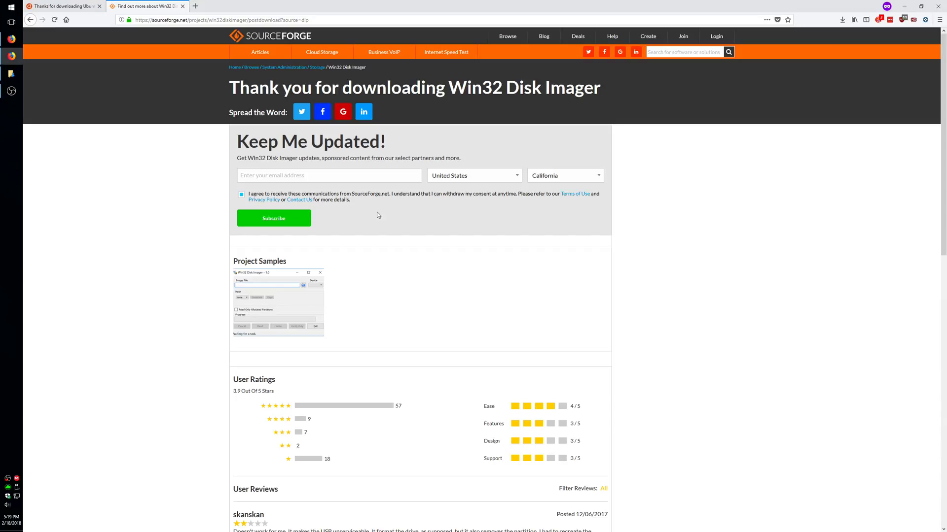
# Step: Open This PC in File Explorer and place its window over the browser page
pyautogui.press('super')
pyautogui.write('this pc')
pyautogui.press('Return')
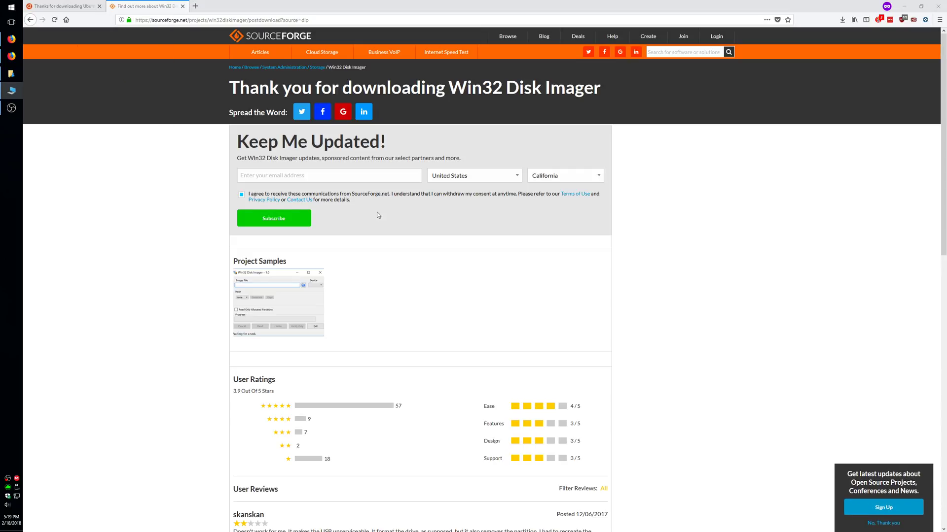
pyautogui.moveTo(946, 53); pyautogui.dragTo(384, 108)
pyautogui.moveTo(257, 102); pyautogui.dragTo(324, 118)
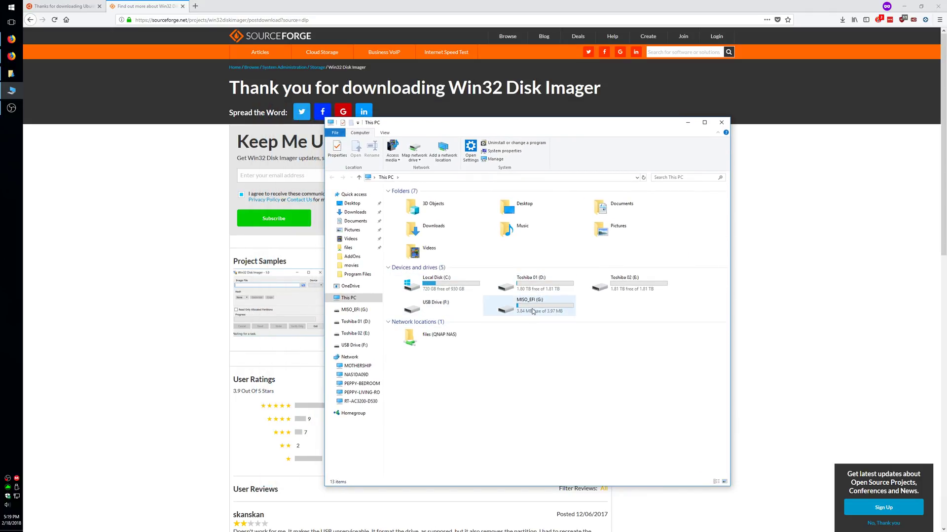
# Step: Examine the USB Drive (F:) and MISO_EFI (G:) entries under Devices and drives
pyautogui.click(562, 310)
pyautogui.click(428, 308)
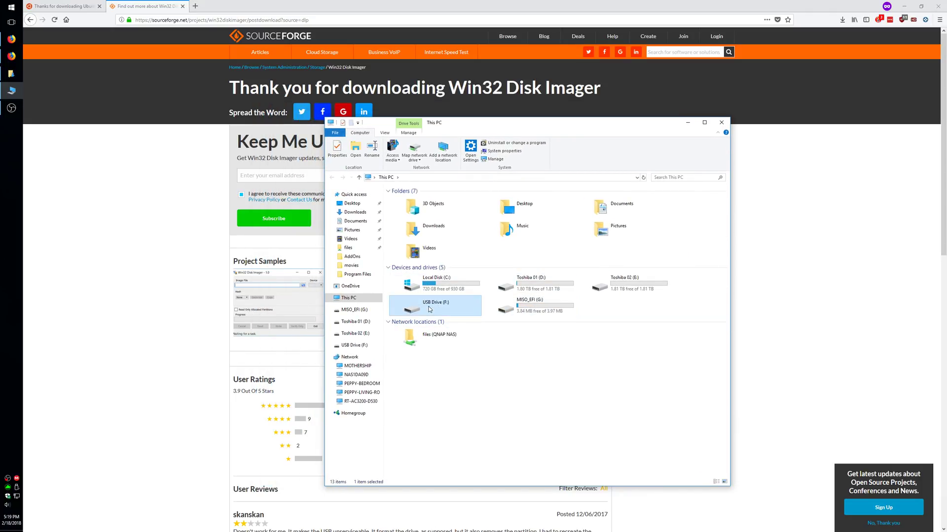
pyautogui.click(544, 313)
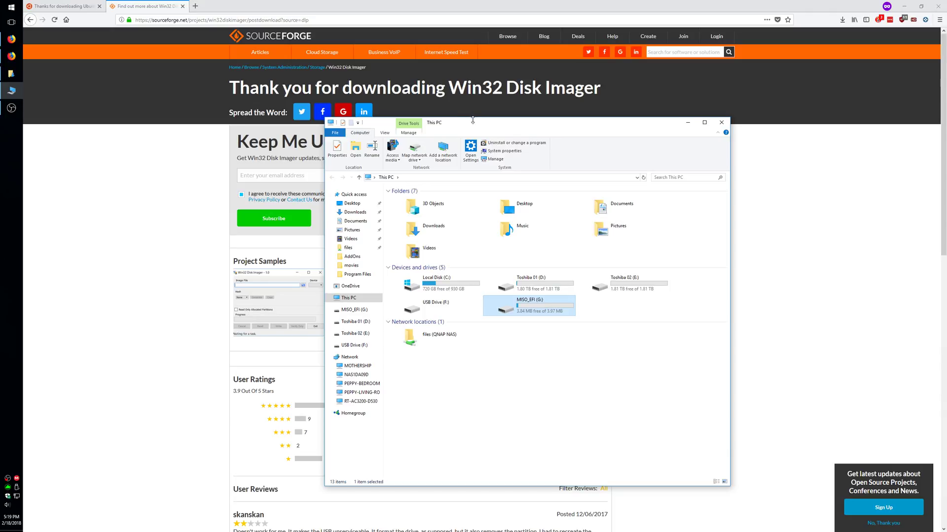
pyautogui.moveTo(472, 120); pyautogui.dragTo(489, 135)
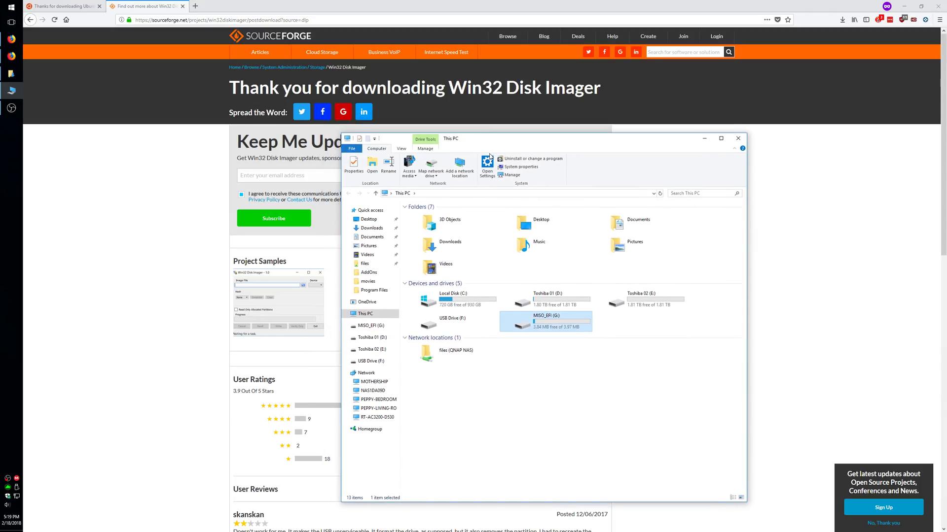
pyautogui.moveTo(488, 139); pyautogui.dragTo(459, 122)
pyautogui.moveTo(606, 309); pyautogui.dragTo(414, 303)
pyautogui.click(592, 307)
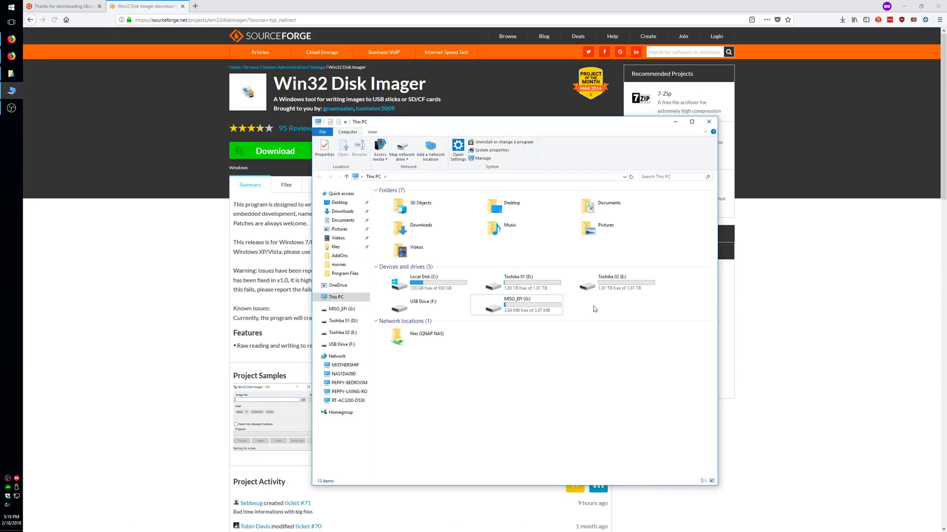
pyautogui.press('super')
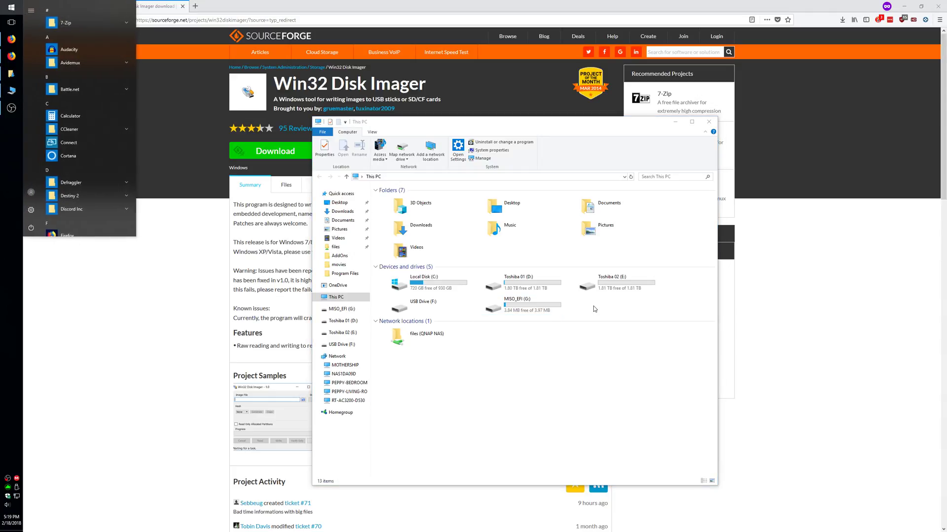
pyautogui.write('cmd')
pyautogui.rightClick(127, 41)
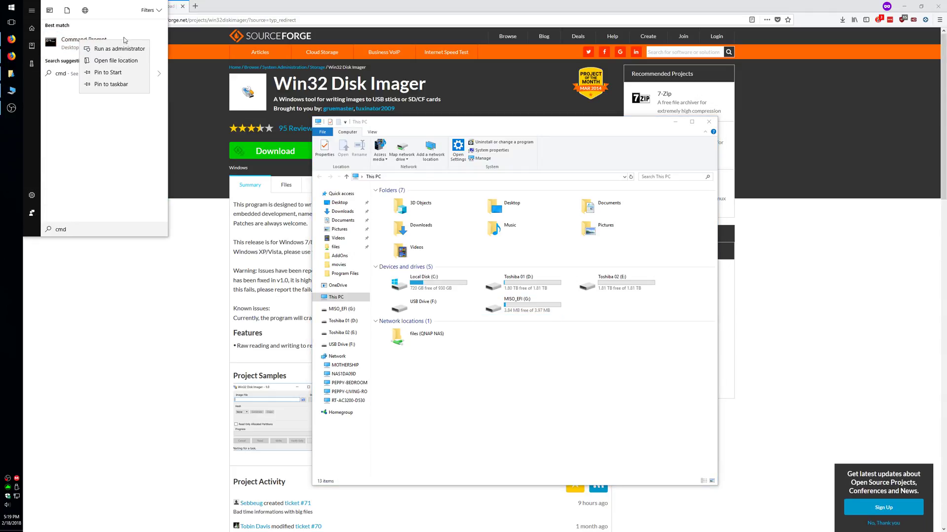
pyautogui.click(127, 49)
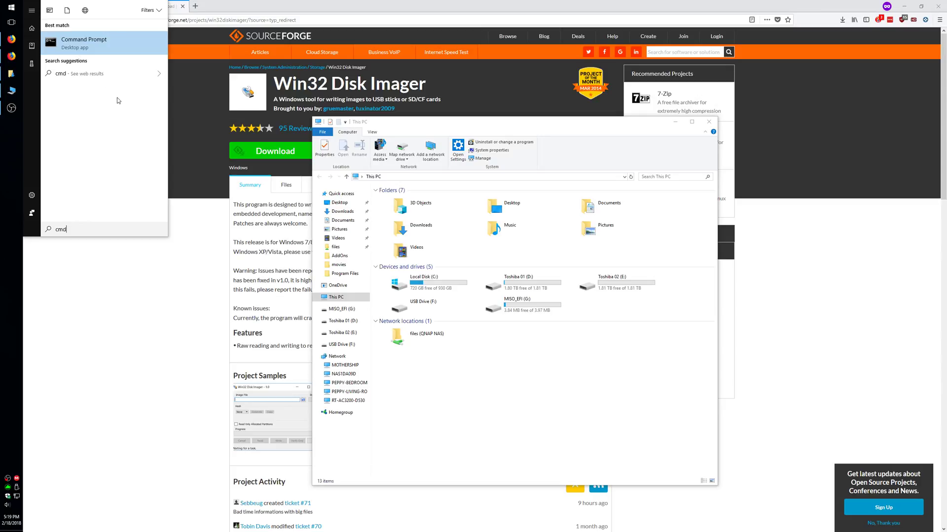
# Step: Open Command Prompt as administrator and start diskpart in it
pyautogui.press('super')
pyautogui.write('cmd')
pyautogui.rightClick(116, 42)
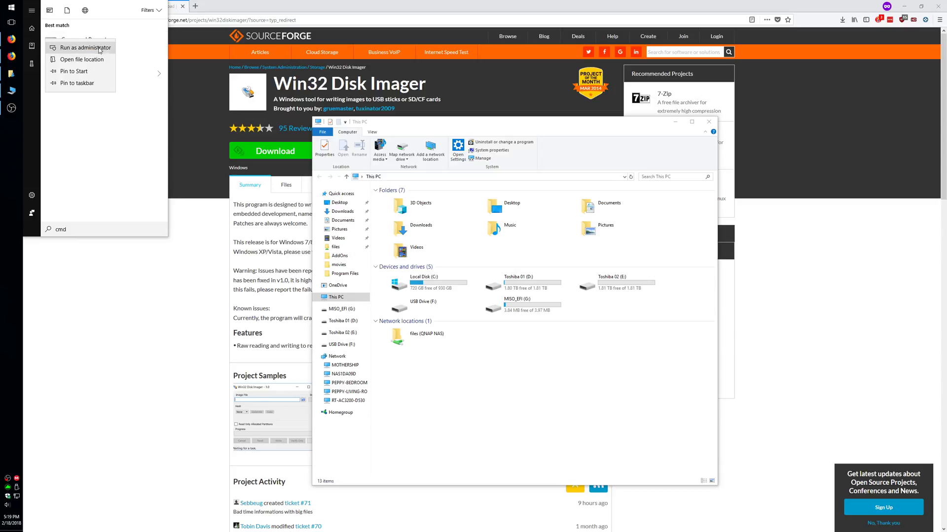
pyautogui.click(145, 44)
pyautogui.moveTo(172, 29); pyautogui.dragTo(262, 143)
pyautogui.write('diskpart')
pyautogui.press('Return')
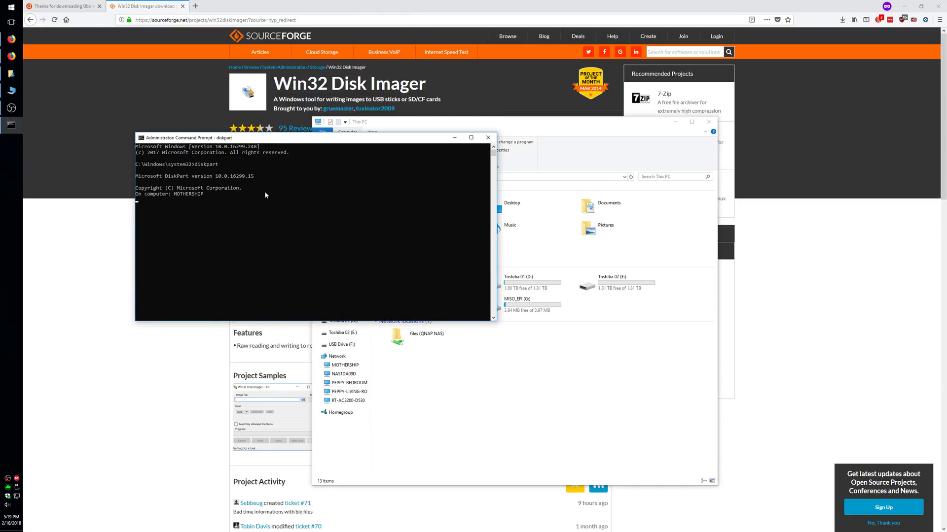
# Step: Enlarge the Command Prompt window and list all disks in diskpart
pyautogui.moveTo(499, 323); pyautogui.dragTo(596, 393)
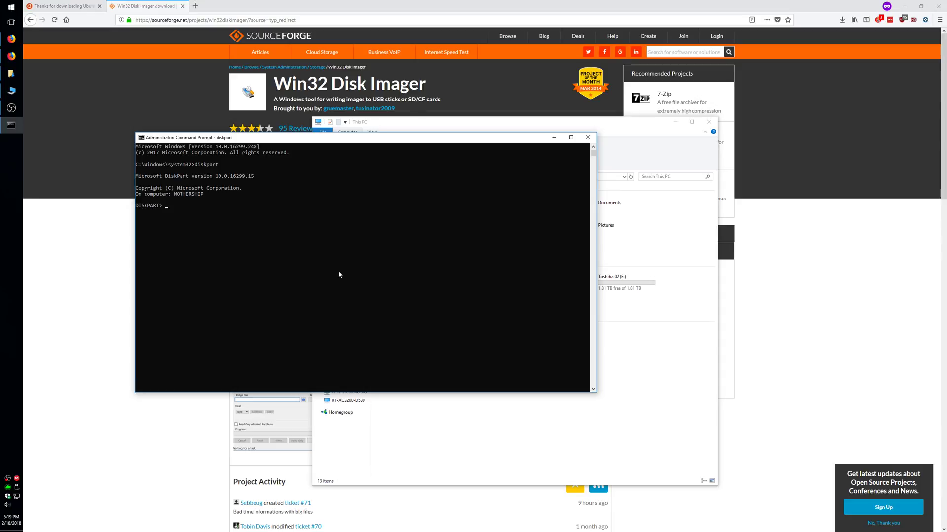
pyautogui.write('st disk')
pyautogui.press('Return')
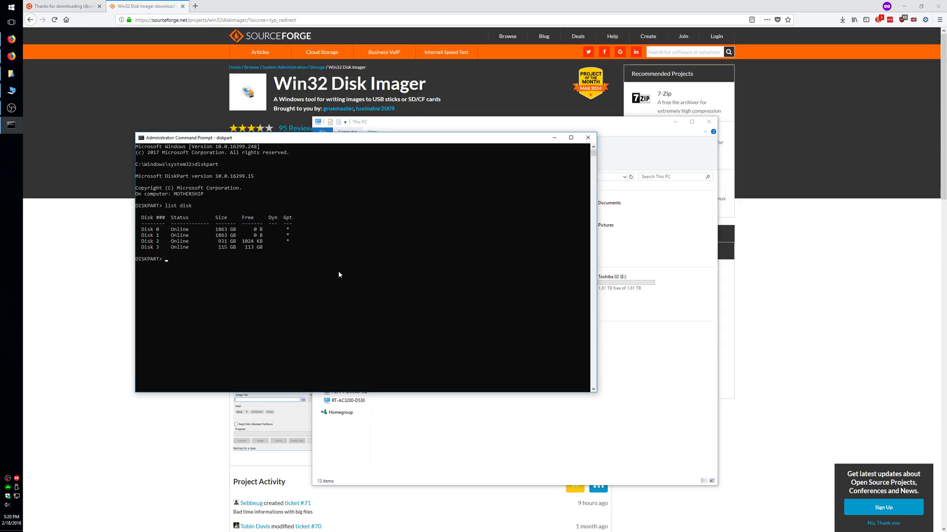
# Step: Examine the Disk 0 to Disk 3 rows in the disk list to identify the USB stick by its size
pyautogui.moveTo(151, 227); pyautogui.dragTo(298, 230)
pyautogui.moveTo(151, 235); pyautogui.dragTo(295, 239)
pyautogui.moveTo(151, 241); pyautogui.dragTo(257, 241)
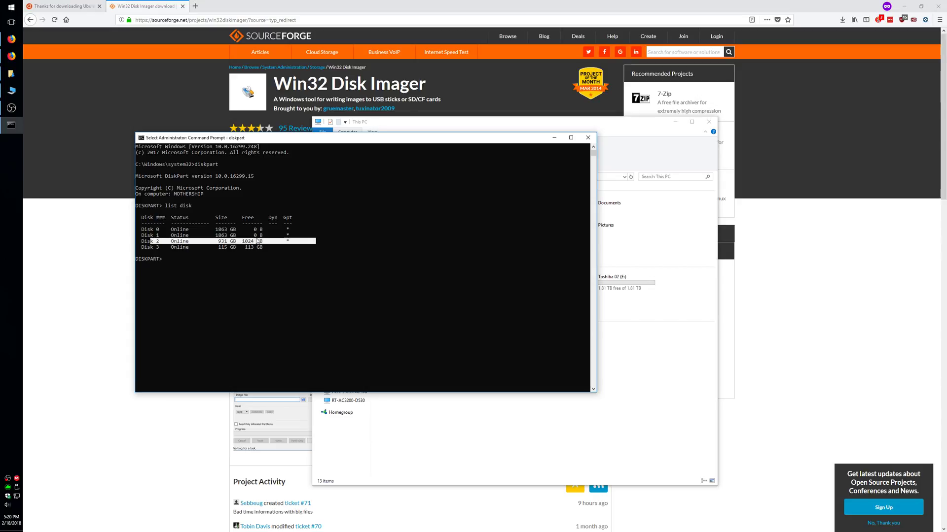
pyautogui.click(173, 239)
pyautogui.moveTo(146, 241); pyautogui.dragTo(310, 242)
pyautogui.click(273, 253)
pyautogui.moveTo(149, 251); pyautogui.dragTo(312, 249)
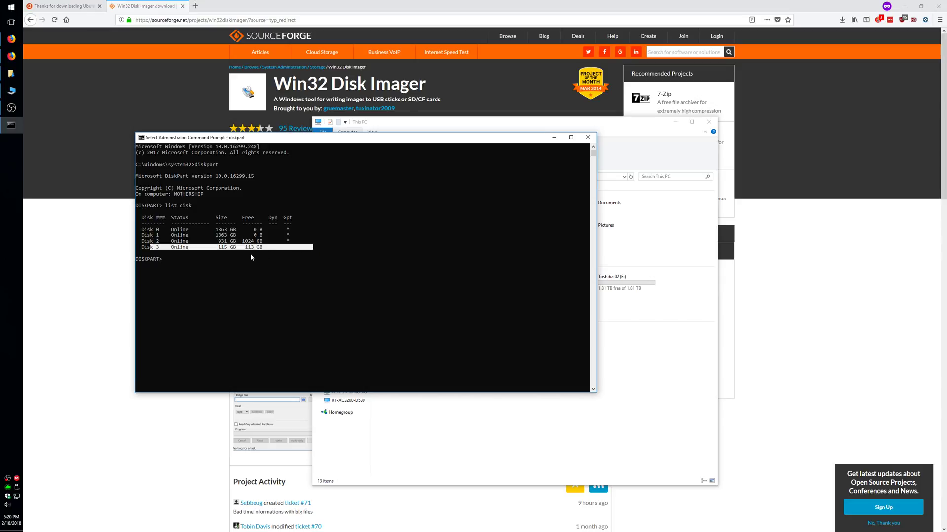
pyautogui.click(250, 253)
pyautogui.press('Return')
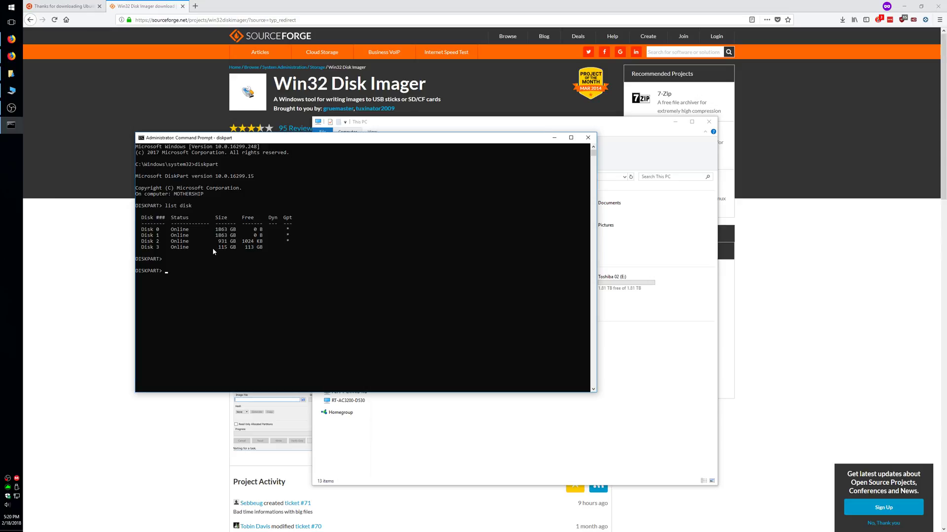
pyautogui.moveTo(201, 245); pyautogui.dragTo(284, 248)
pyautogui.click(293, 266)
# Step: Select disk 3 in diskpart and wipe it with the clean command
pyautogui.press('Return')
pyautogui.write('select disk 3')
pyautogui.press('Return')
pyautogui.write('clean')
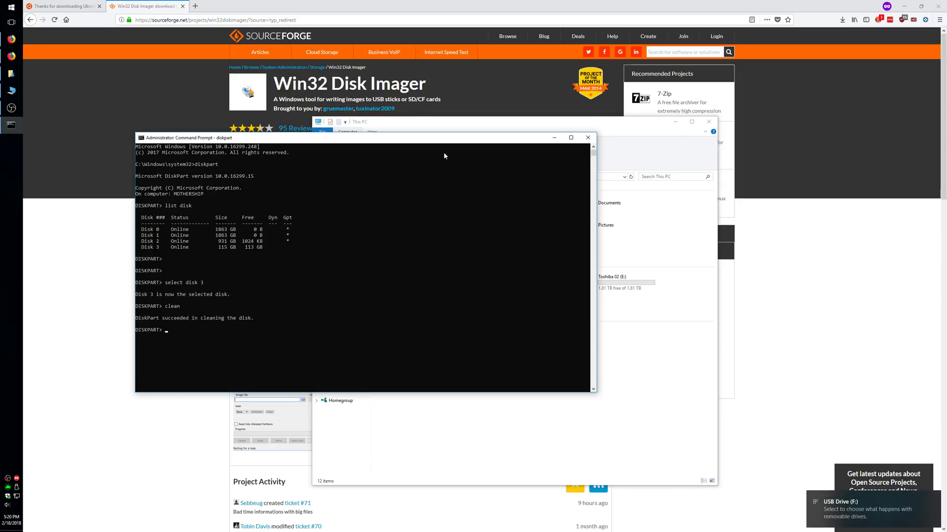
# Step: Close Command Prompt and check the USB Drive (F:) entry in This PC
pyautogui.click(587, 138)
pyautogui.rightClick(500, 307)
pyautogui.click(513, 339)
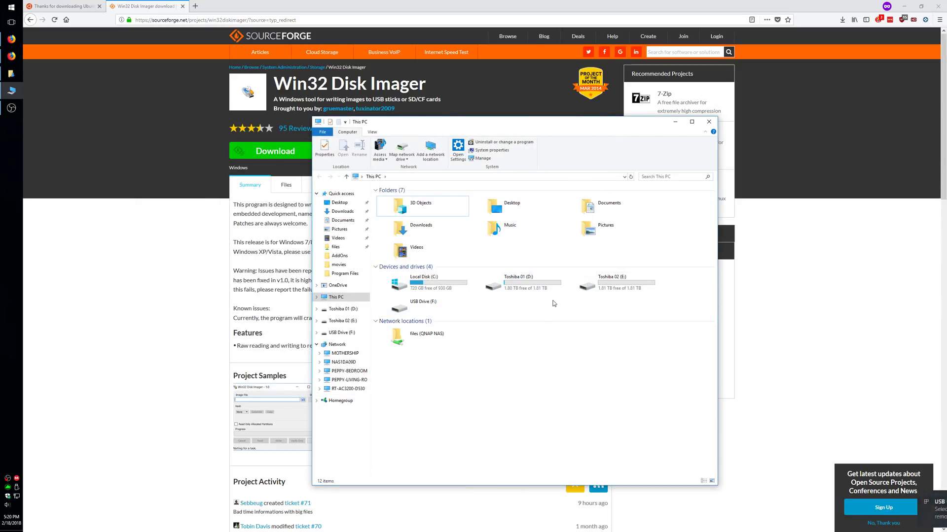
pyautogui.click(425, 315)
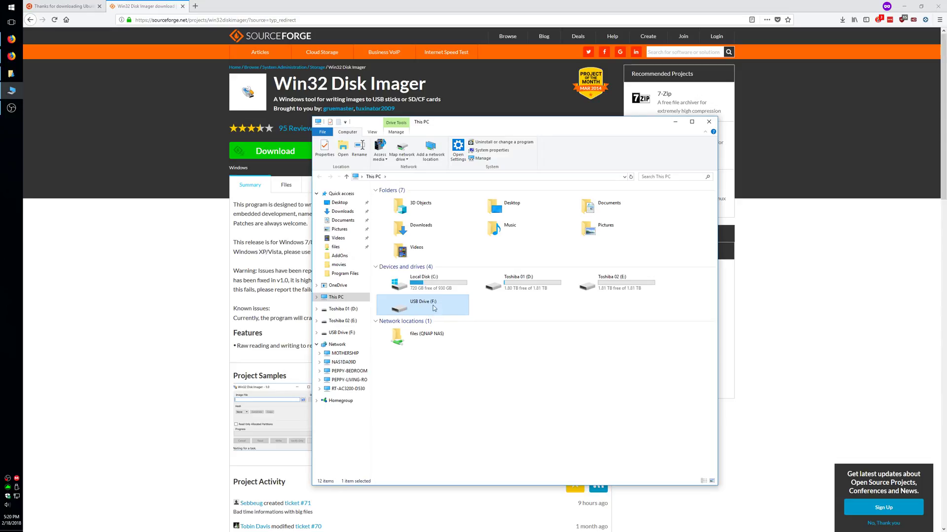
pyautogui.click(493, 309)
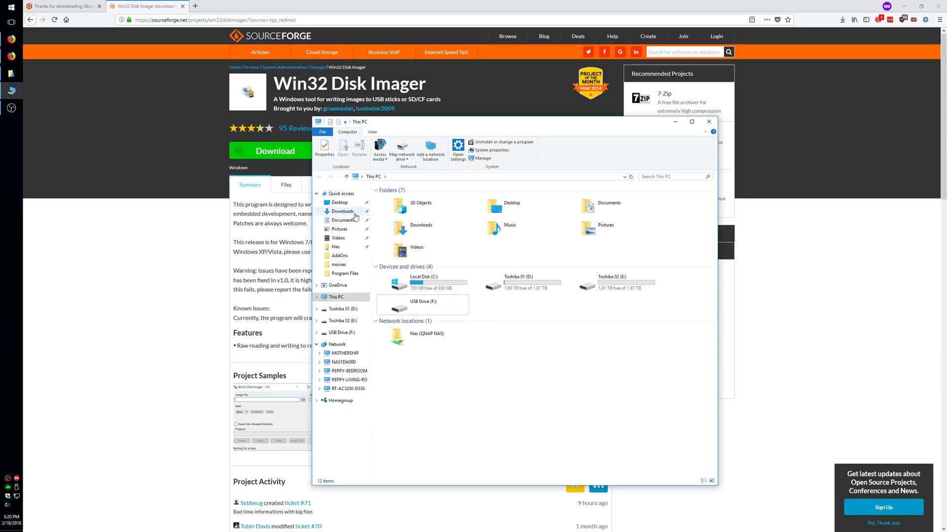
# Step: Find and launch Win32 Disk Imager
pyautogui.press('super')
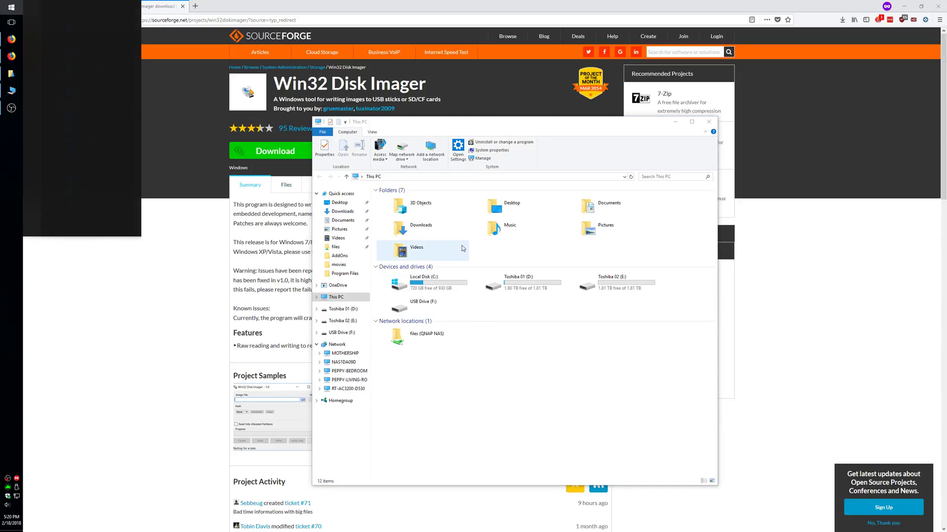
pyautogui.write('win32')
pyautogui.press('Return')
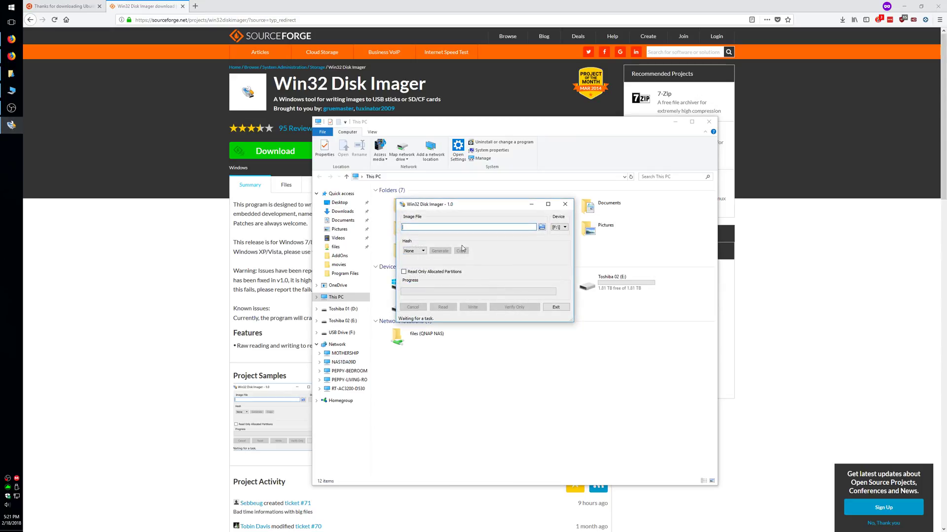
# Step: Load ubuntu-16.04.3-desktop-amd64(1).iso from Downloads as the image file, with the file filter set to show all files (*.*)
pyautogui.click(541, 227)
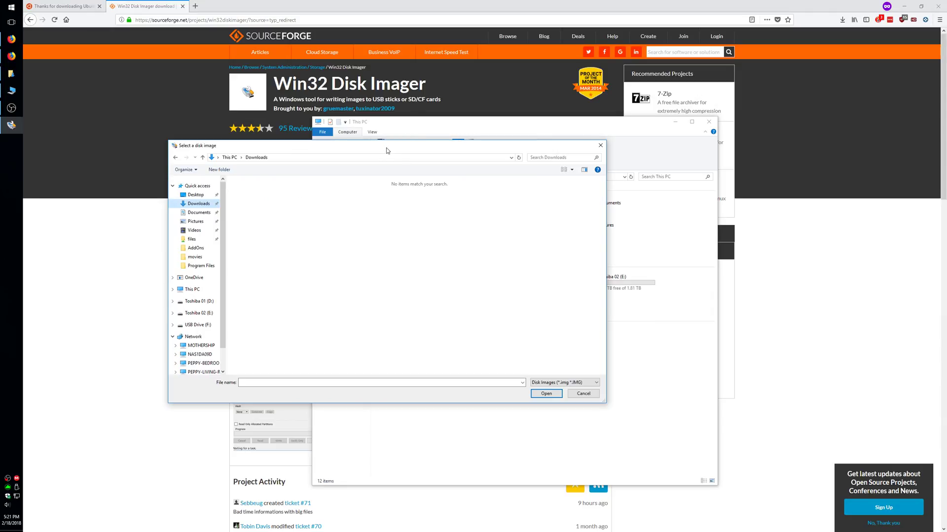
pyautogui.click(598, 402)
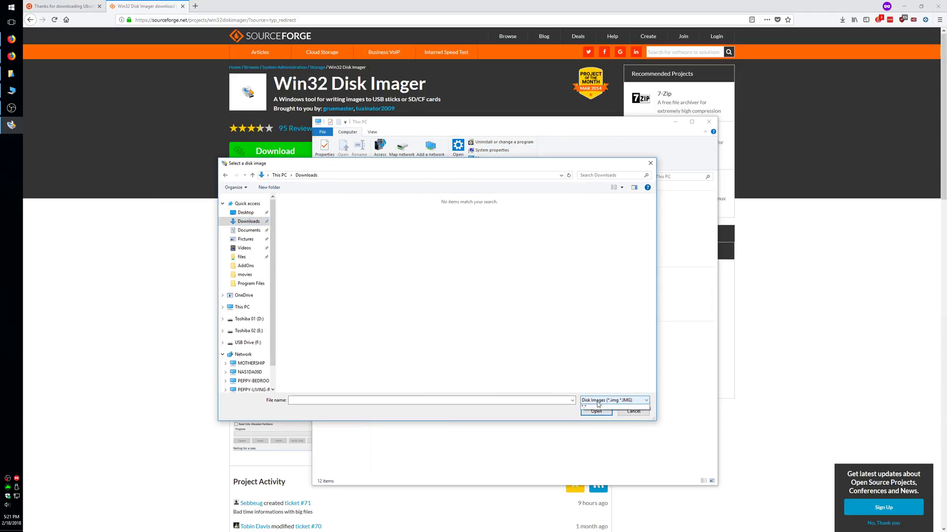
pyautogui.click(589, 407)
pyautogui.click(599, 402)
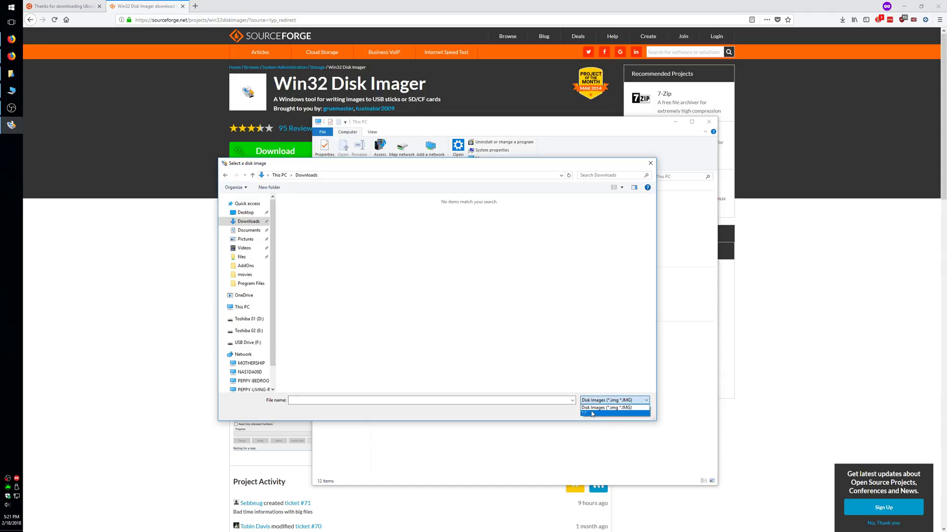
pyautogui.click(591, 415)
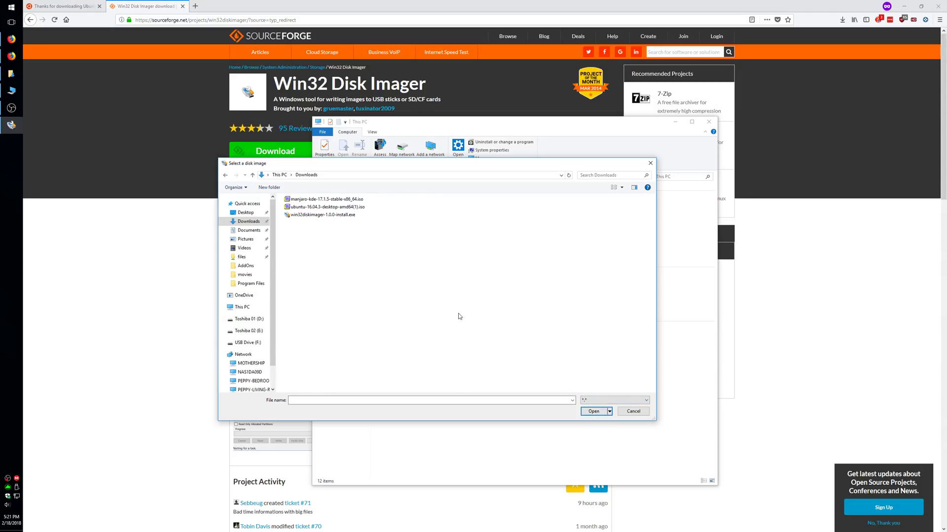
pyautogui.click(325, 208)
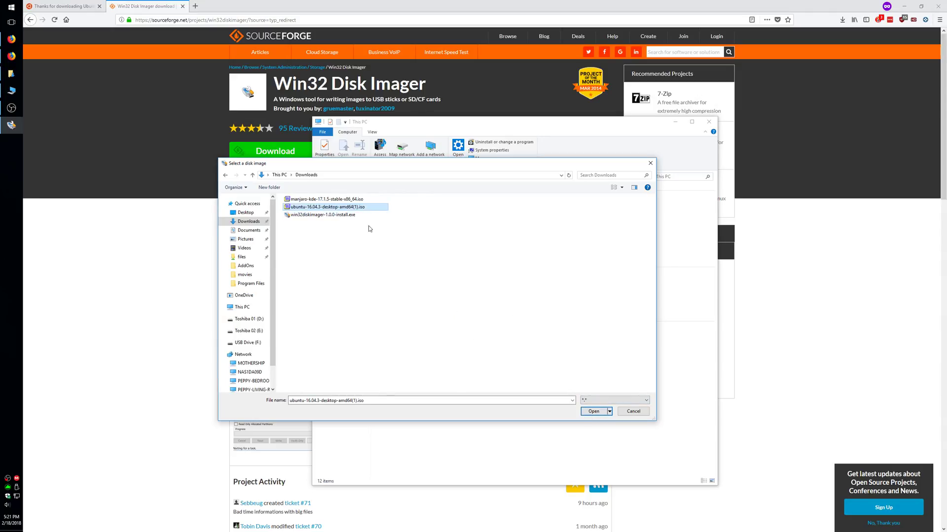
pyautogui.click(594, 412)
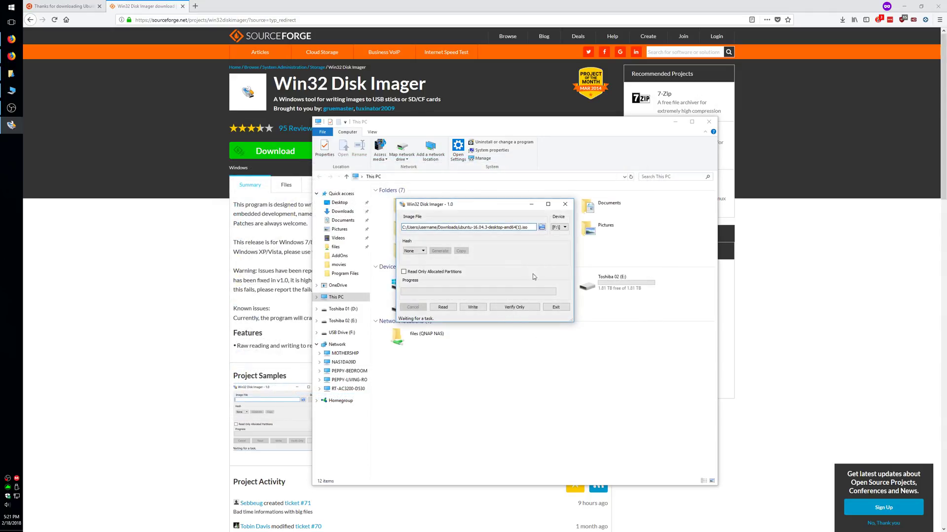
# Step: Choose F:\ as the target device and move the Win32 Disk Imager window clear of the drives in This PC
pyautogui.click(560, 228)
pyautogui.click(559, 235)
pyautogui.moveTo(506, 206); pyautogui.dragTo(460, 115)
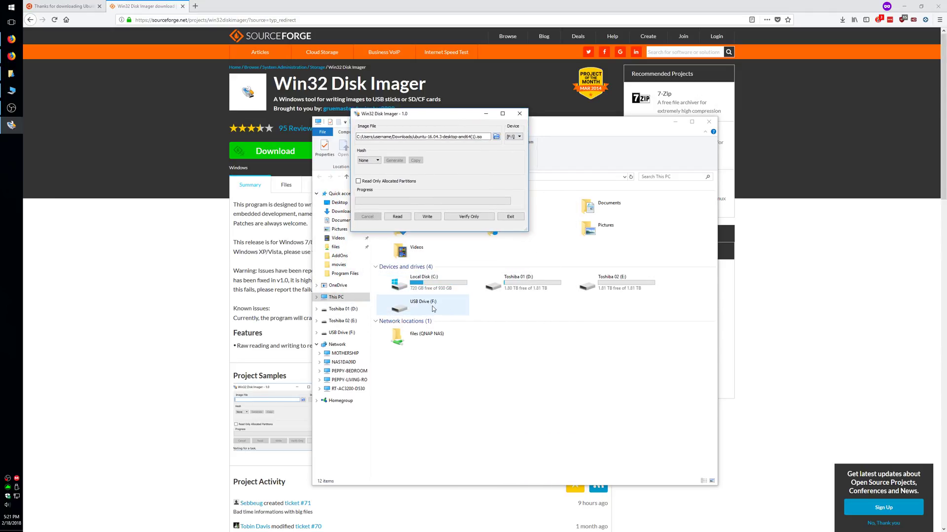
pyautogui.moveTo(441, 114); pyautogui.dragTo(442, 121)
# Step: Write the Ubuntu image to drive F:, accept the overwrite, and dismiss the completion message
pyautogui.click(427, 225)
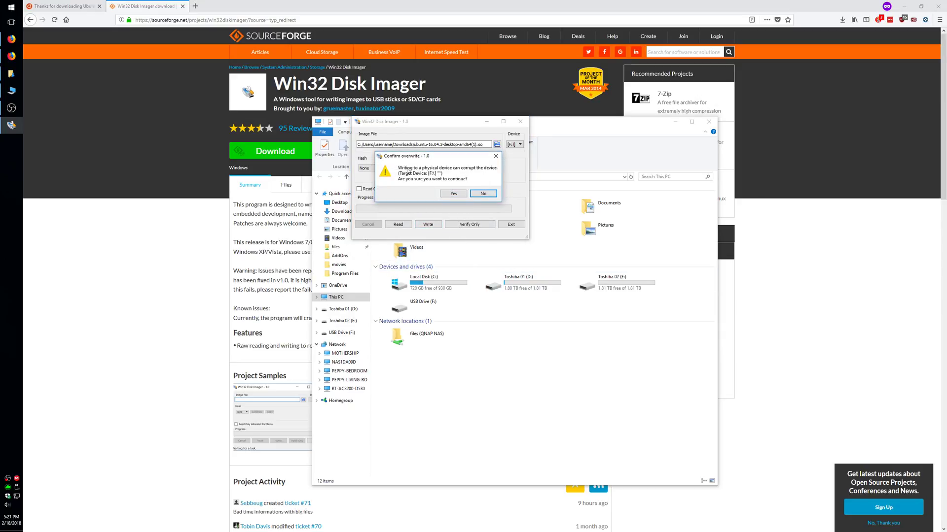
pyautogui.click(454, 192)
pyautogui.moveTo(447, 156); pyautogui.dragTo(443, 149)
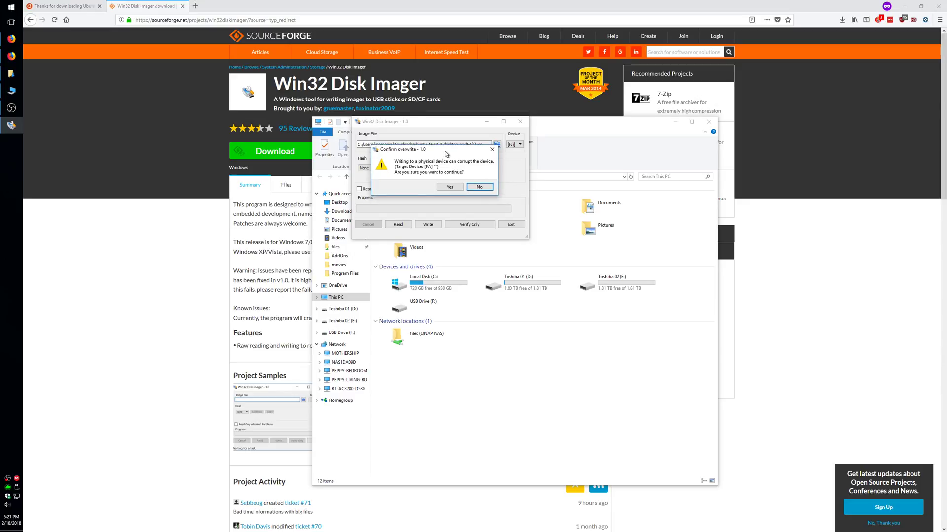
pyautogui.click(447, 188)
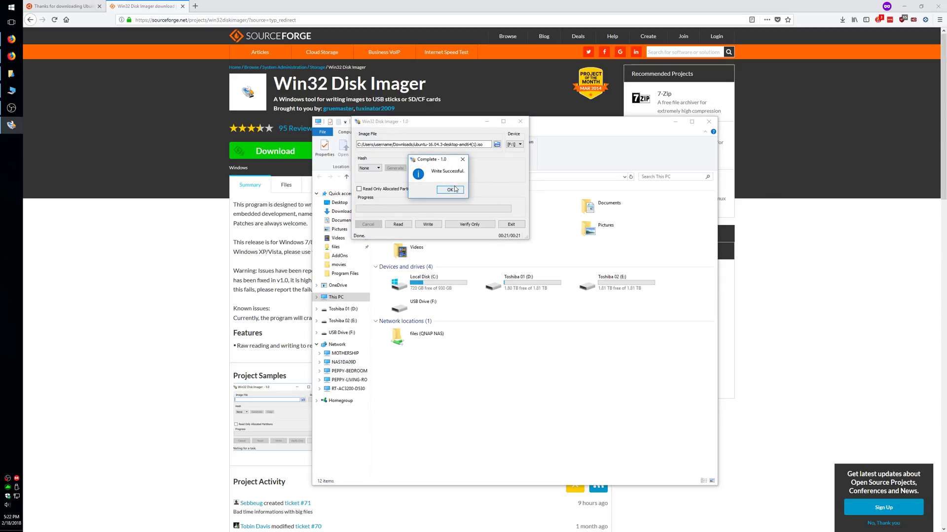
pyautogui.click(451, 190)
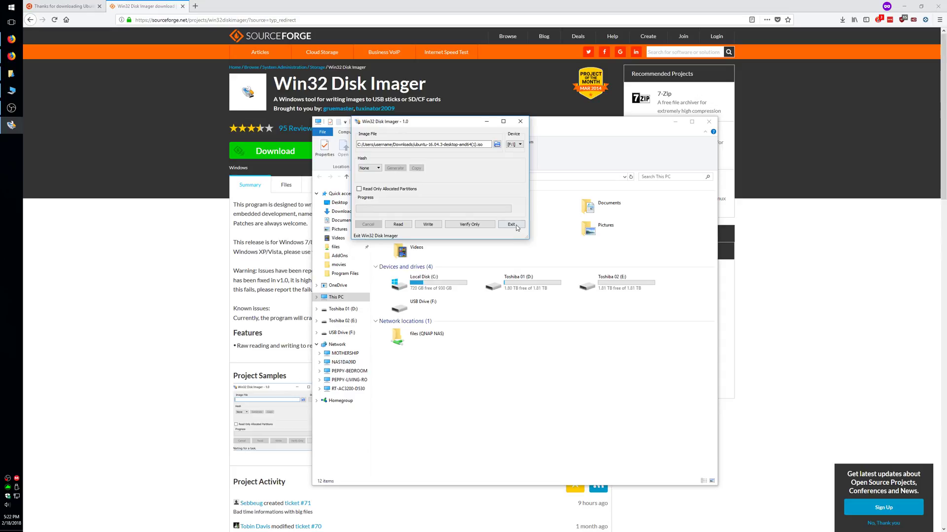
# Step: Exit Win32 Disk Imager and shift the This PC window slightly
pyautogui.moveTo(423, 123); pyautogui.dragTo(377, 108)
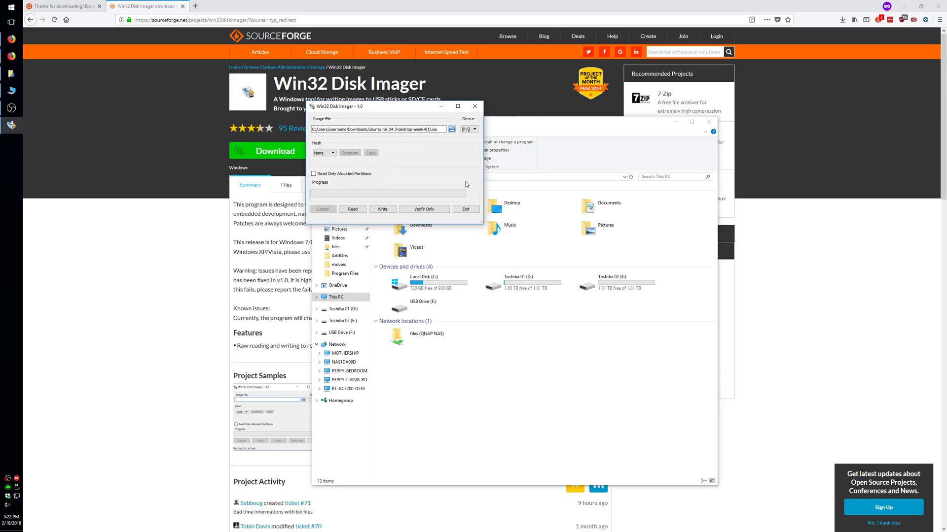
pyautogui.click(466, 209)
pyautogui.moveTo(477, 124); pyautogui.dragTo(454, 115)
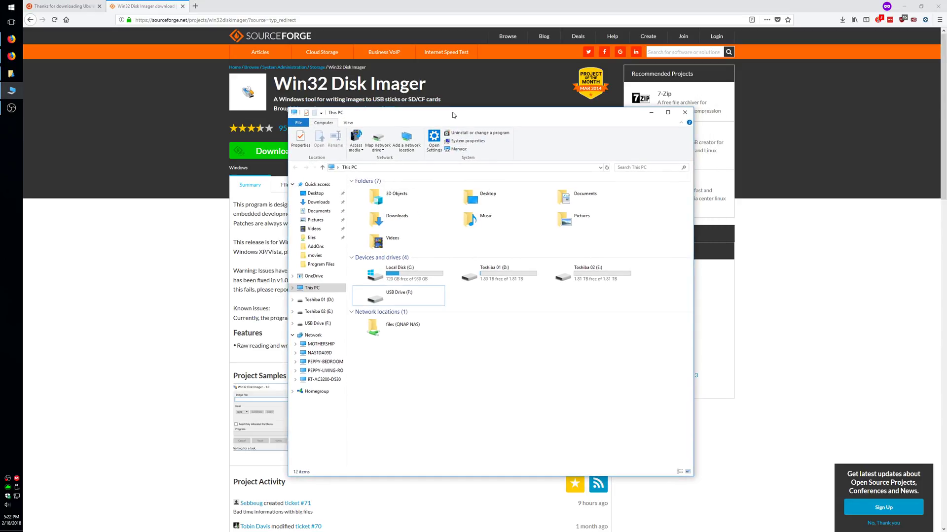
# Step: Open Toshiba 01 (D:), return to This PC, and inspect the USB Drive (F:) entry under Devices and drives
pyautogui.moveTo(499, 308); pyautogui.dragTo(475, 291)
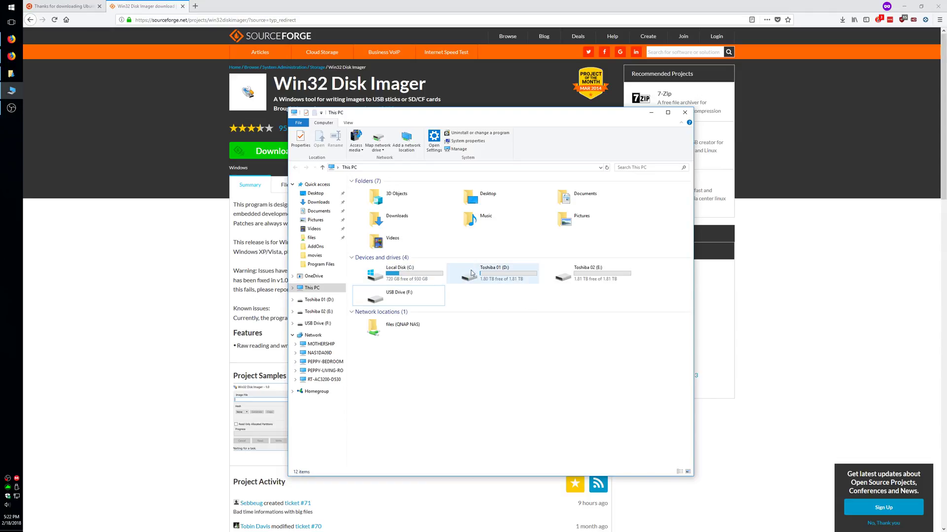
pyautogui.doubleClick(526, 278)
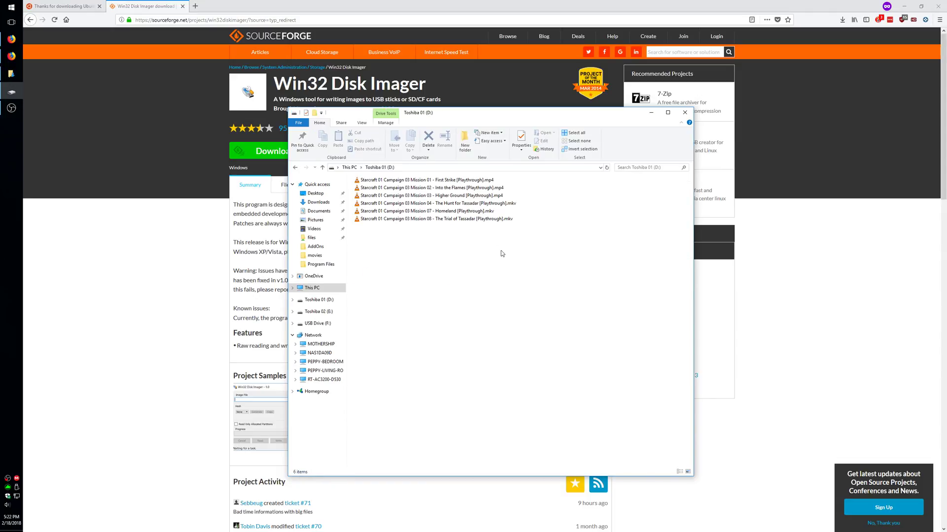
pyautogui.click(295, 169)
pyautogui.click(488, 303)
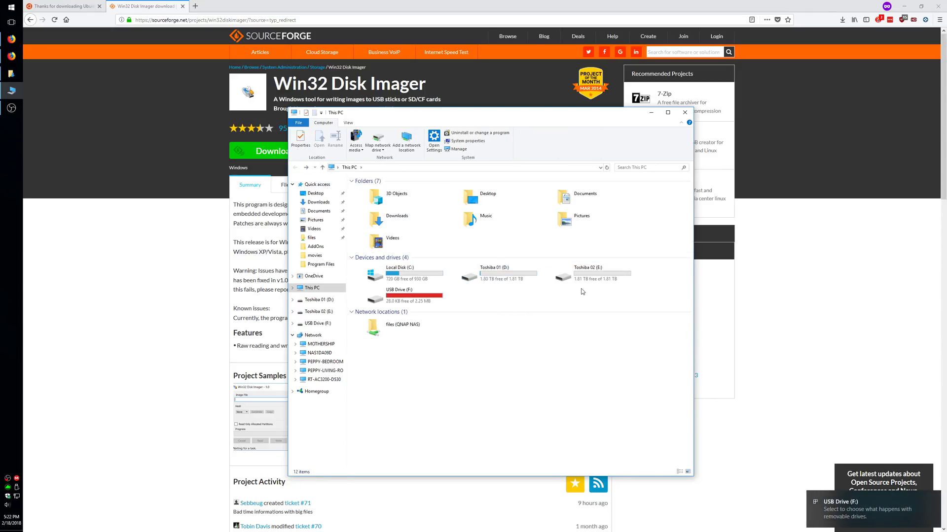
pyautogui.click(418, 273)
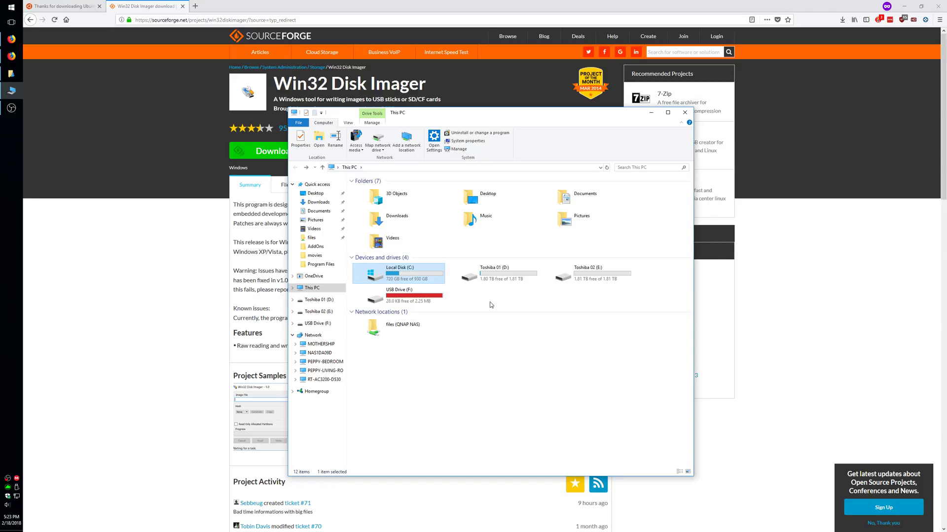
# Step: Open Disk Management through a search for "disk manage" and enlarge its window until all four disks fit
pyautogui.press('super')
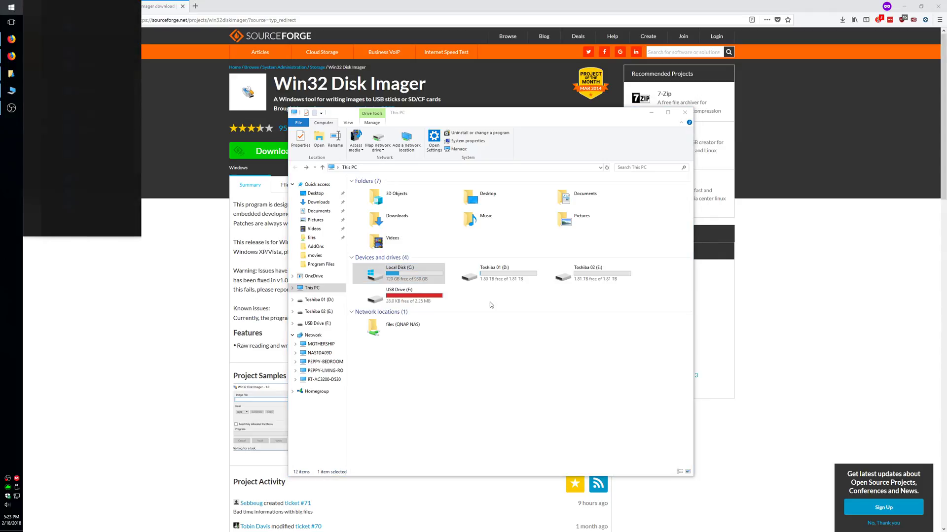
pyautogui.write('disk manage')
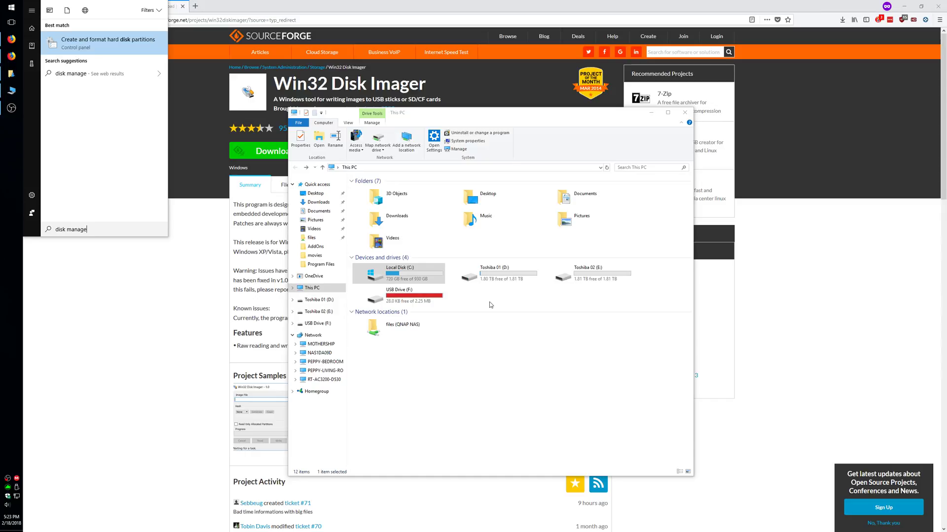
pyautogui.click(104, 45)
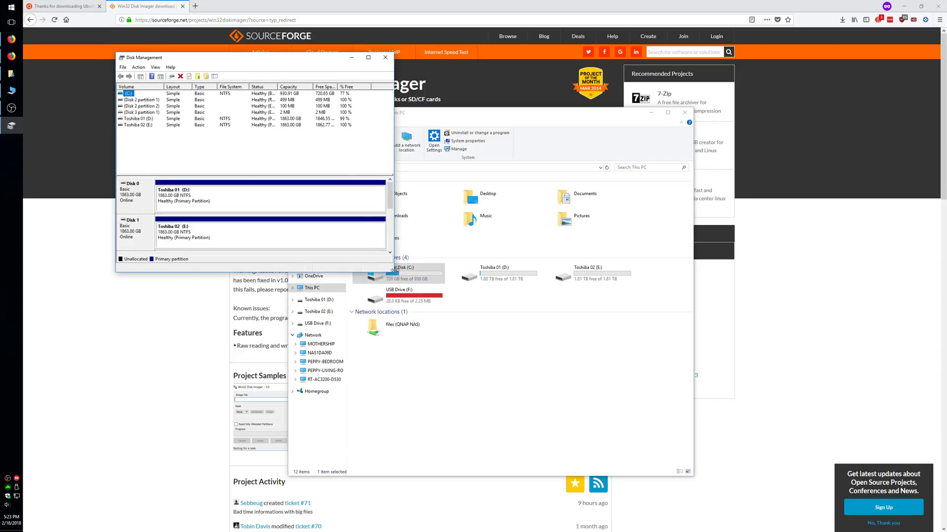
pyautogui.moveTo(394, 273); pyautogui.dragTo(800, 449)
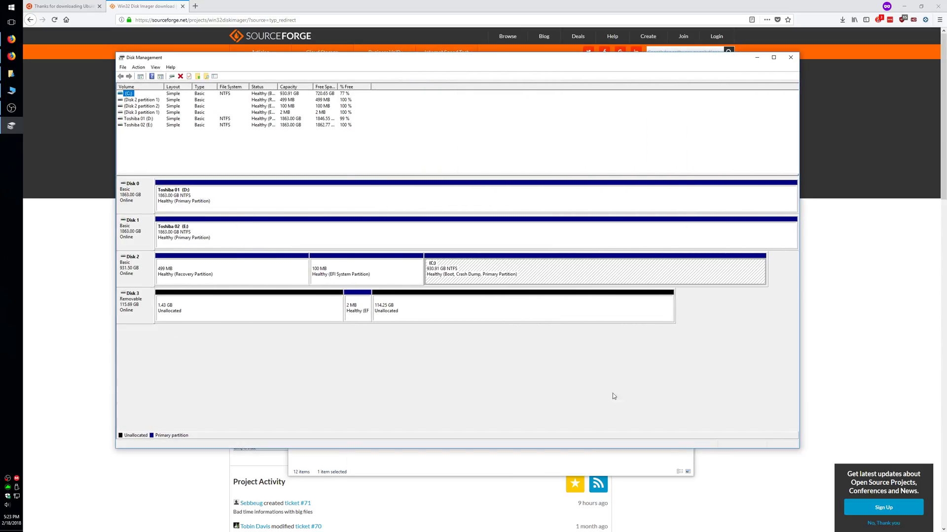
# Step: Examine the partitions and unallocated areas of Disk 3 in Disk Management, and compare them with the Disk 2 partitions
pyautogui.click(142, 310)
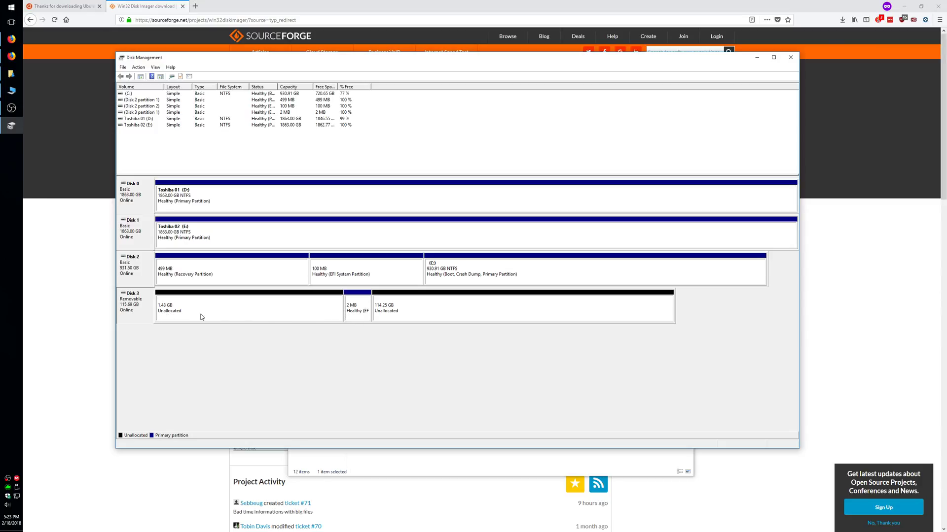
pyautogui.click(283, 308)
pyautogui.click(413, 313)
pyautogui.click(357, 313)
pyautogui.click(314, 313)
pyautogui.click(358, 314)
pyautogui.click(412, 315)
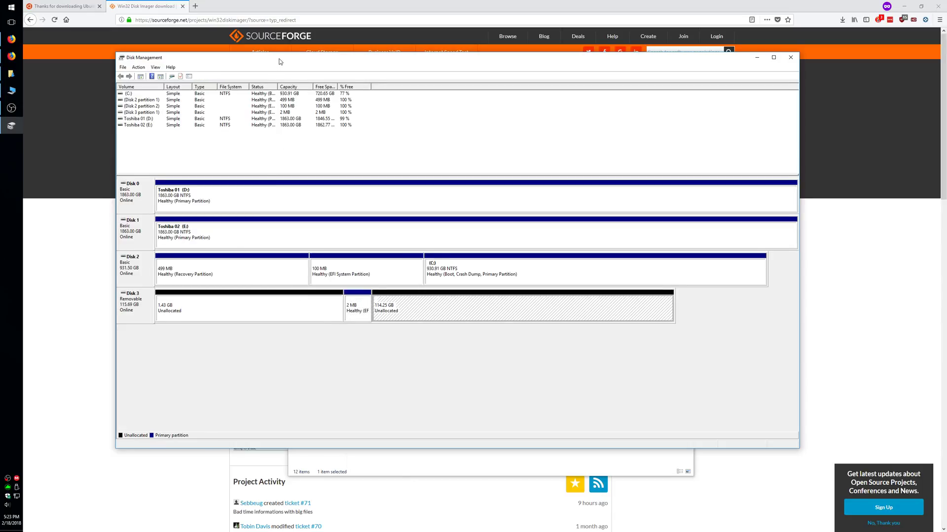
pyautogui.moveTo(279, 61); pyautogui.dragTo(251, 51)
pyautogui.click(340, 299)
pyautogui.click(289, 302)
pyautogui.click(381, 303)
pyautogui.click(335, 299)
pyautogui.click(224, 271)
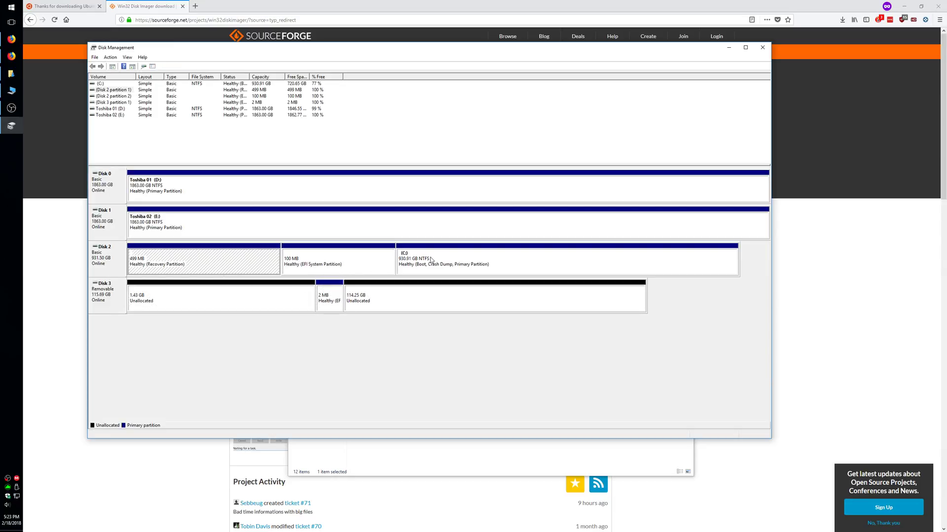
# Step: Examine the C:, EFI System and Recovery partitions of Disk 2 one after another
pyautogui.click(431, 260)
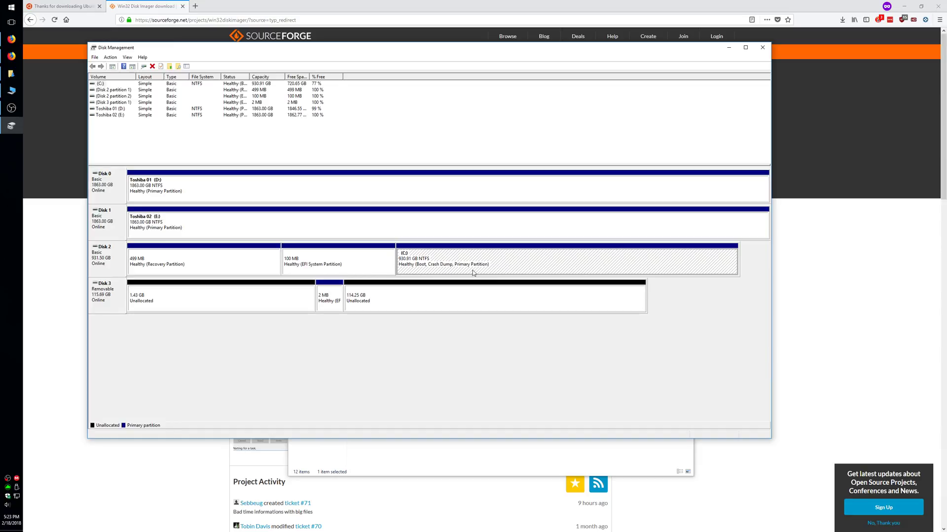
pyautogui.click(293, 259)
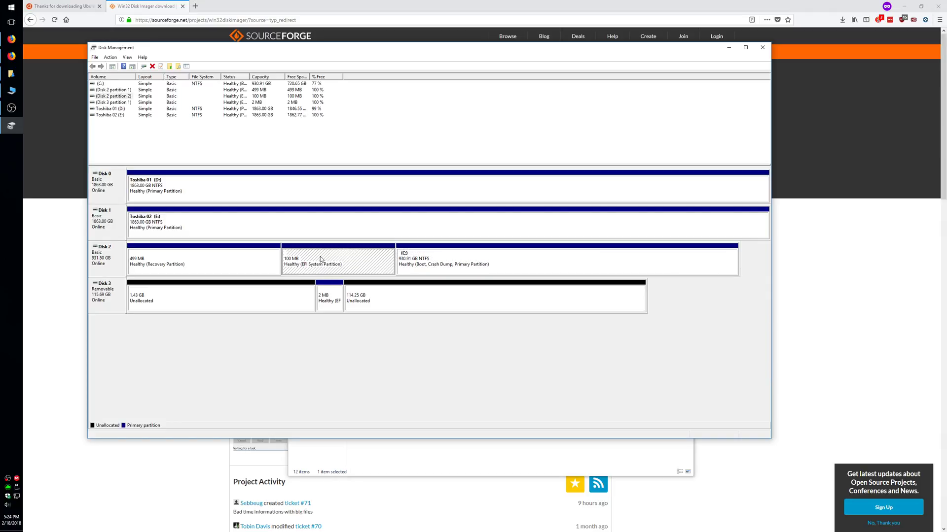
pyautogui.click(223, 258)
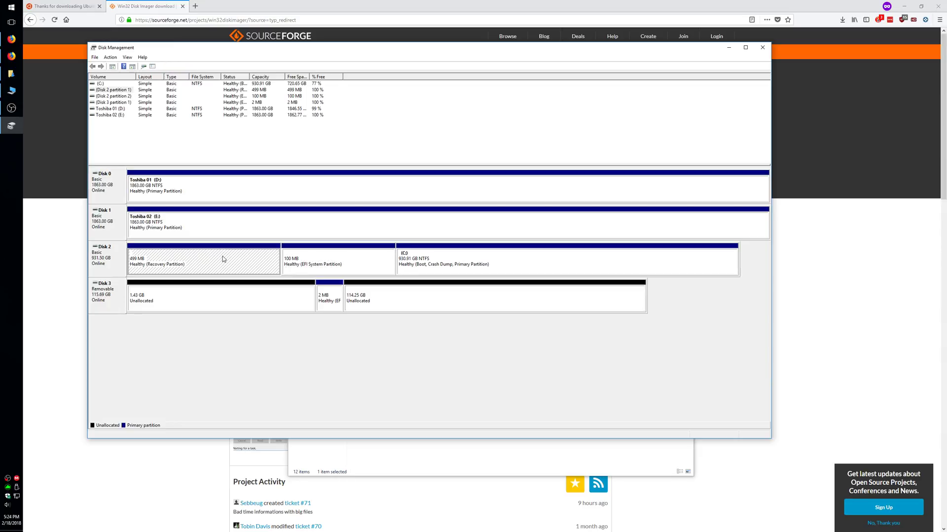
# Step: Open the Shrink Volume dialog for the C: partition on Disk 2 and move the dialog slightly aside
pyautogui.click(503, 263)
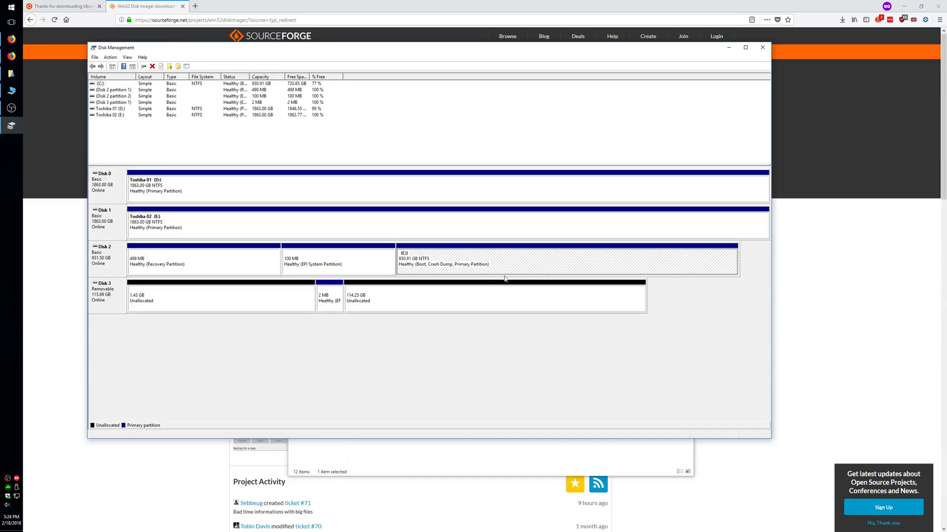
pyautogui.rightClick(469, 260)
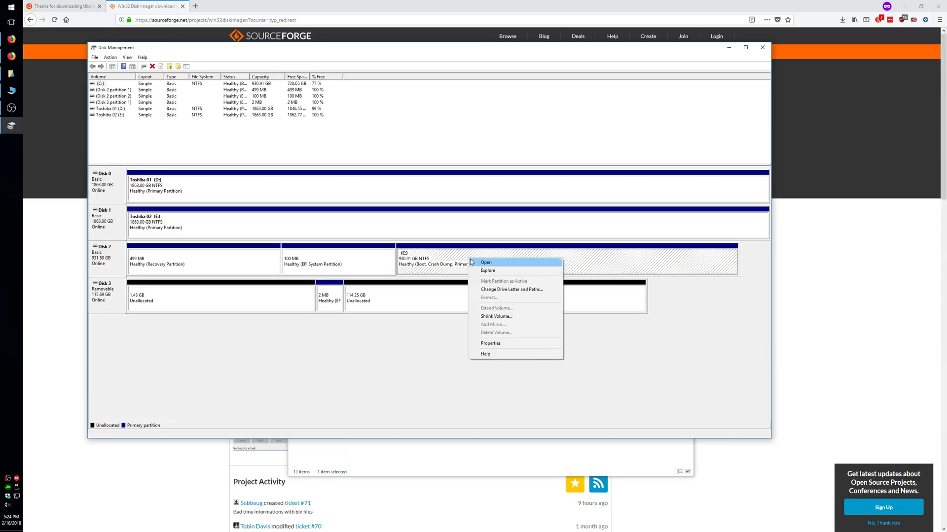
pyautogui.click(511, 318)
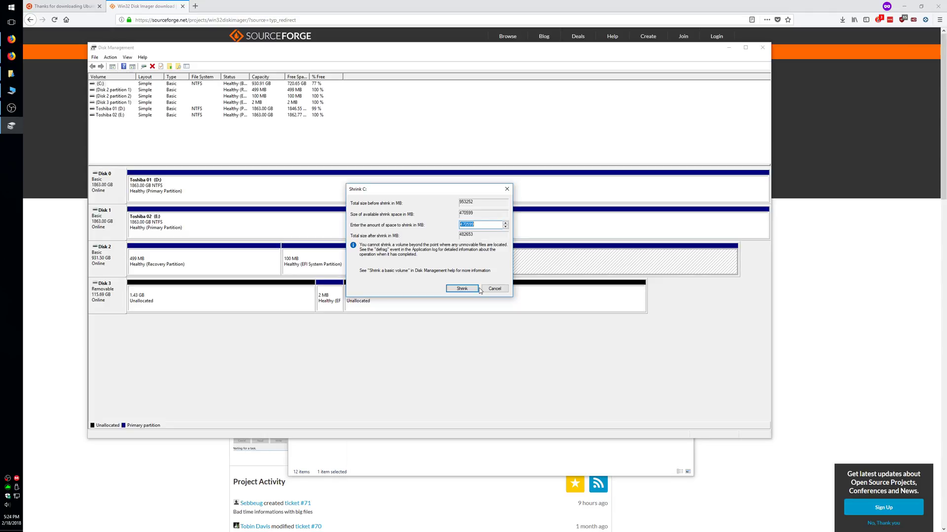
pyautogui.moveTo(431, 191)
pyautogui.mouseDown()
pyautogui.moveTo(417, 201)
pyautogui.moveTo(423, 211)
pyautogui.moveTo(456, 211)
pyautogui.moveTo(423, 184)
pyautogui.mouseUp()
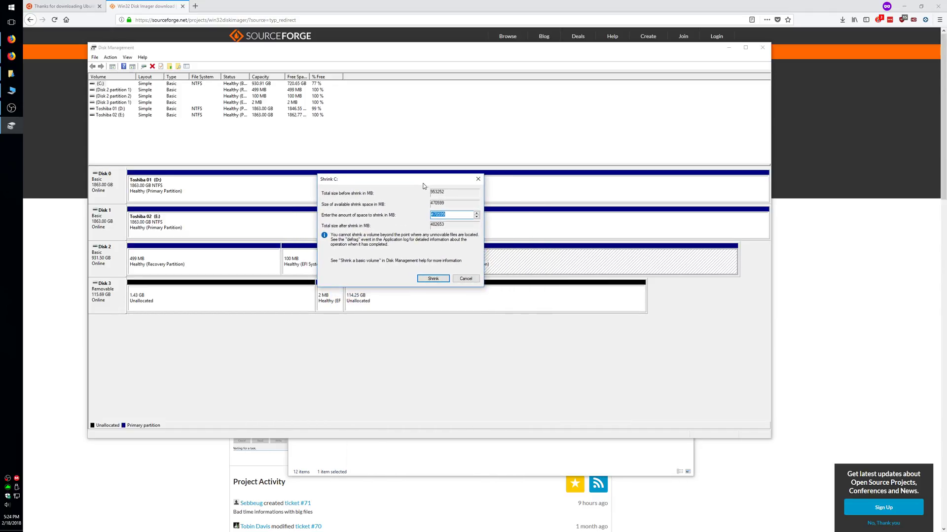
# Step: Copy the proposed shrink amount, search for "470599 MB in gigabytes" in a new Firefox tab, and compare the conversion with the Shrink C: dialog
pyautogui.rightClick(439, 216)
pyautogui.click(446, 238)
pyautogui.click(195, 7)
pyautogui.hotkey('ctrl', 'v')
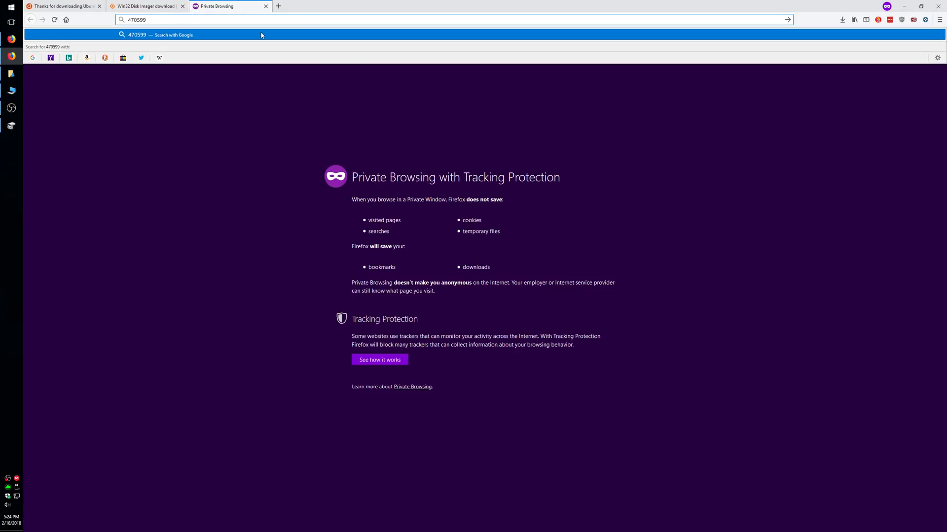
pyautogui.write('MB in gigabytes')
pyautogui.press('Return')
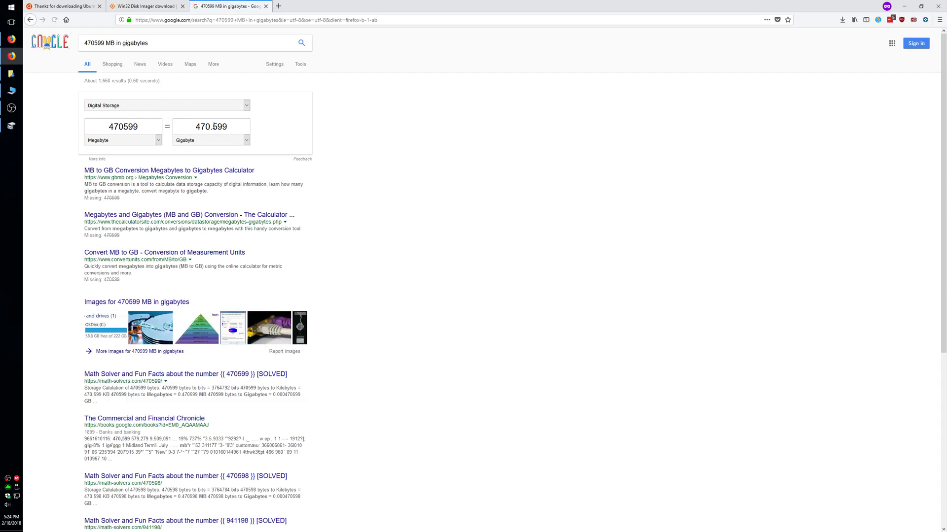
pyautogui.click(11, 126)
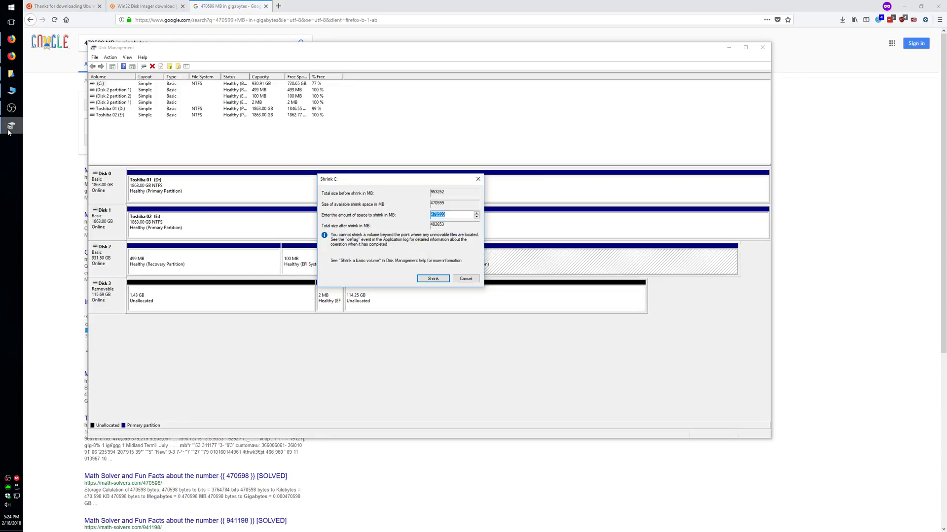
pyautogui.click(56, 172)
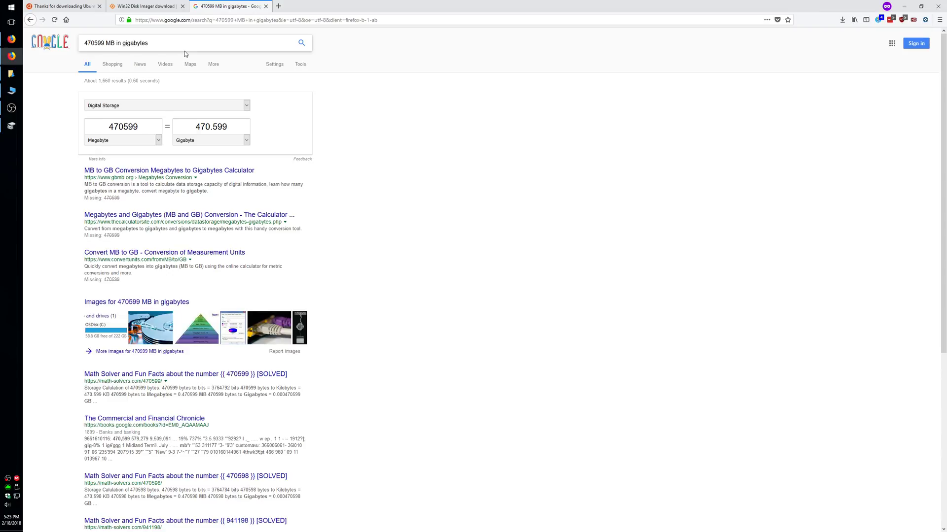
# Step: Search Google for "75 gigabytes in megabytes" and copy the converted megabyte value
pyautogui.tripleClick(168, 43)
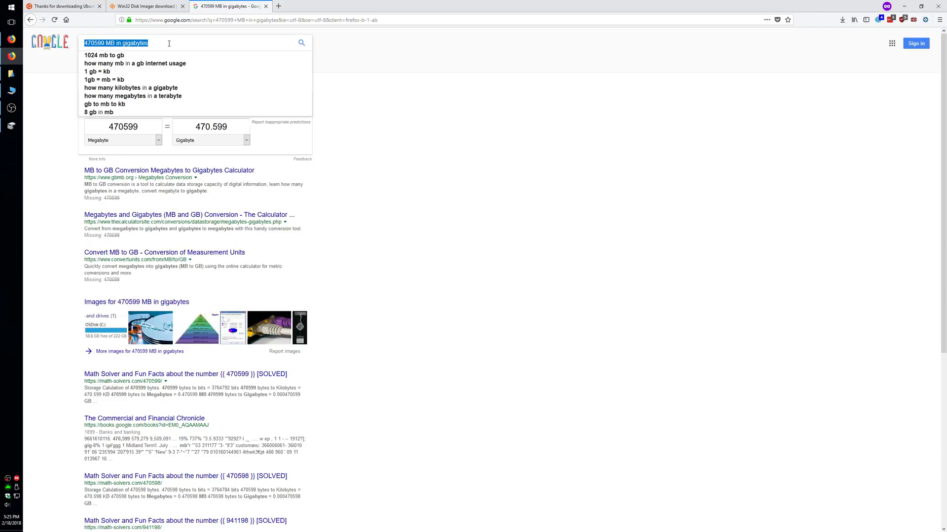
pyautogui.write('75 giga')
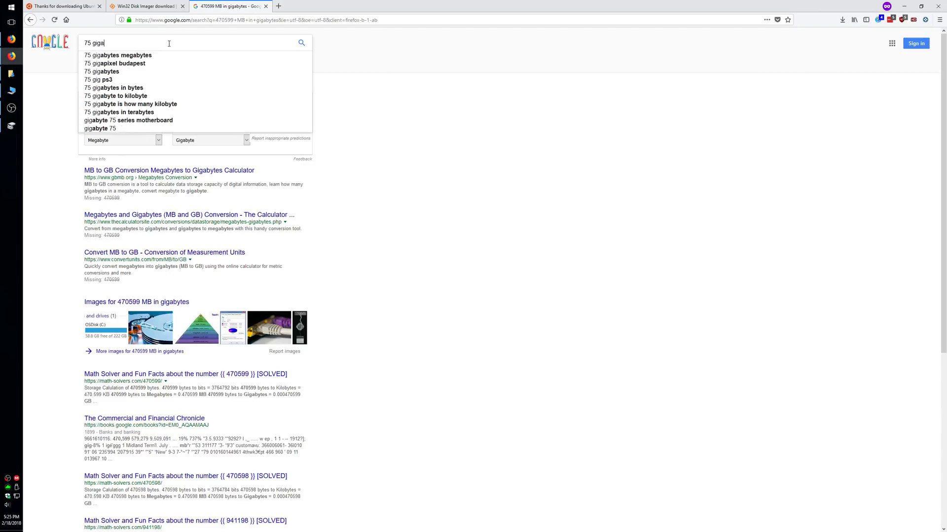
pyautogui.write('bytes in megabytes in megaby')
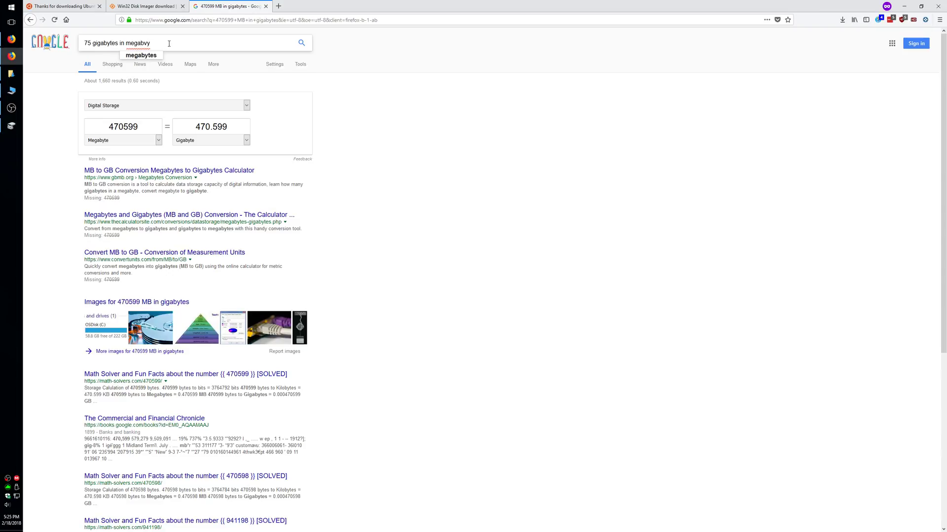
pyautogui.press('Return')
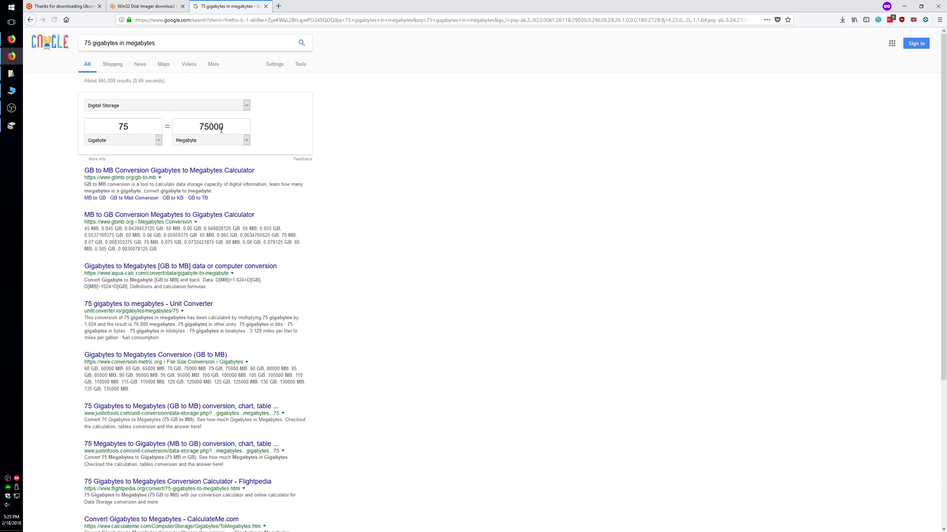
pyautogui.doubleClick(211, 127)
pyautogui.rightClick(215, 129)
pyautogui.click(235, 154)
pyautogui.click(335, 146)
# Step: Return to Disk Management, set the amount of space to shrink to 75000 MB, and shrink the C: volume
pyautogui.click(11, 126)
pyautogui.rightClick(437, 215)
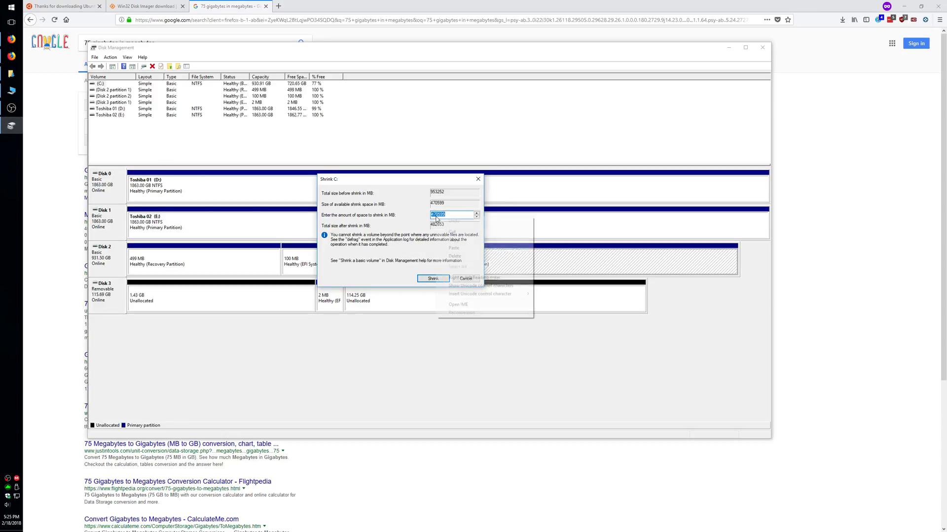
pyautogui.click(454, 248)
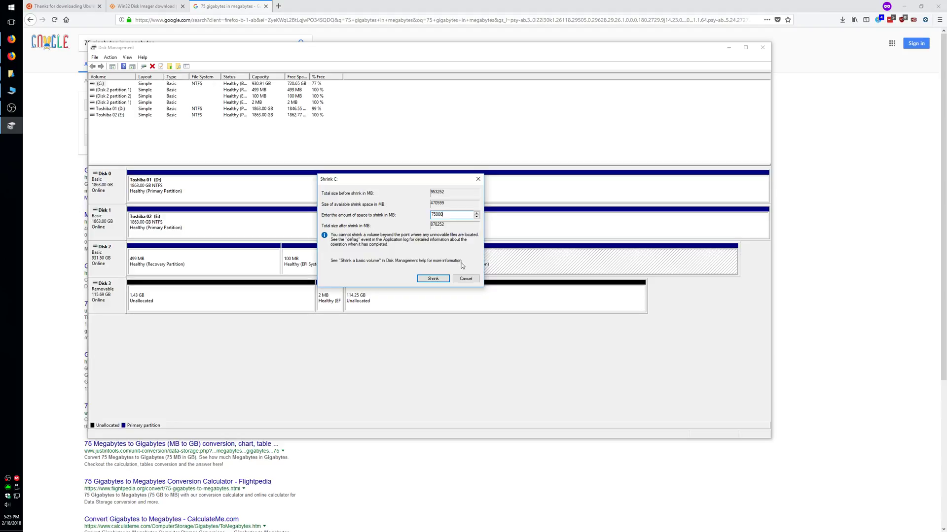
pyautogui.click(433, 279)
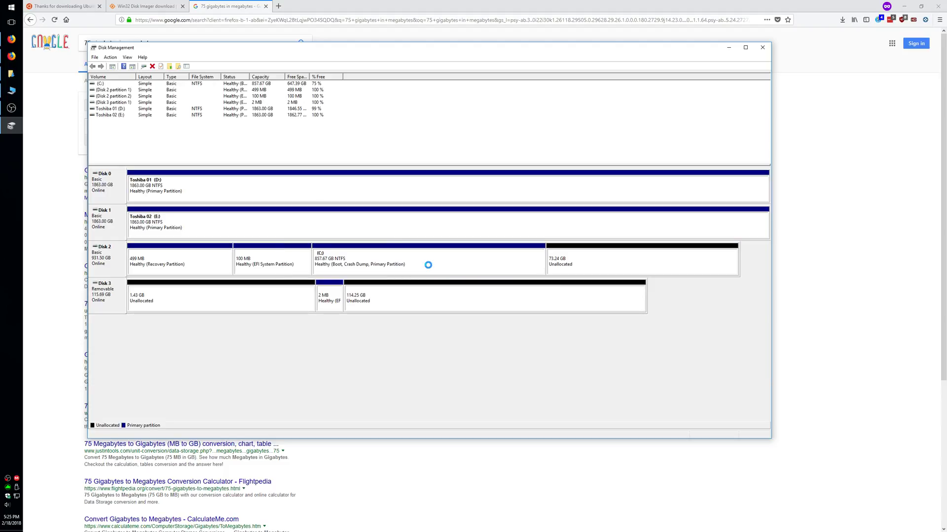
pyautogui.click(606, 265)
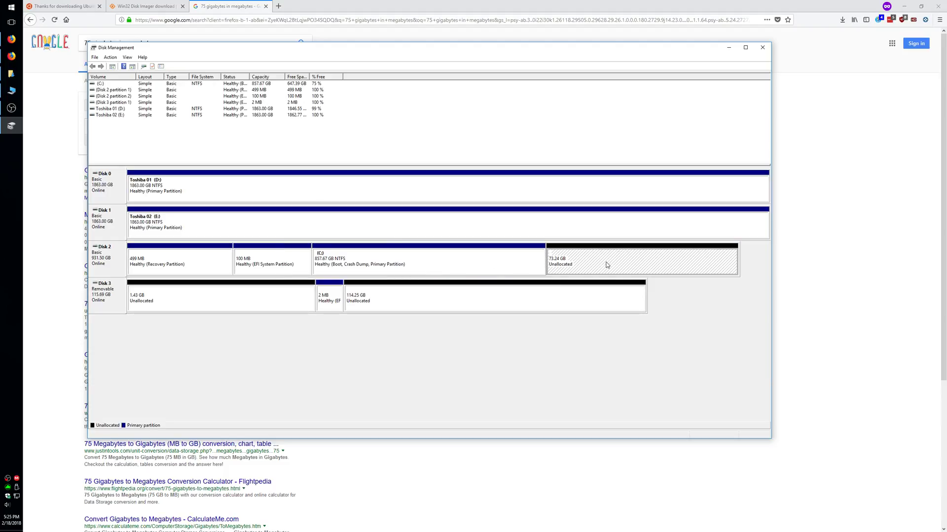
pyautogui.rightClick(571, 261)
pyautogui.click(576, 263)
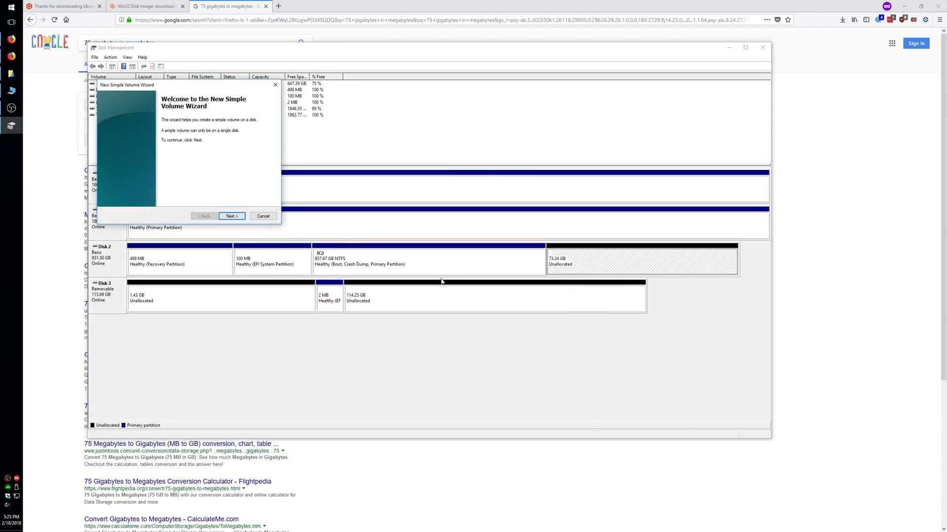
pyautogui.click(232, 216)
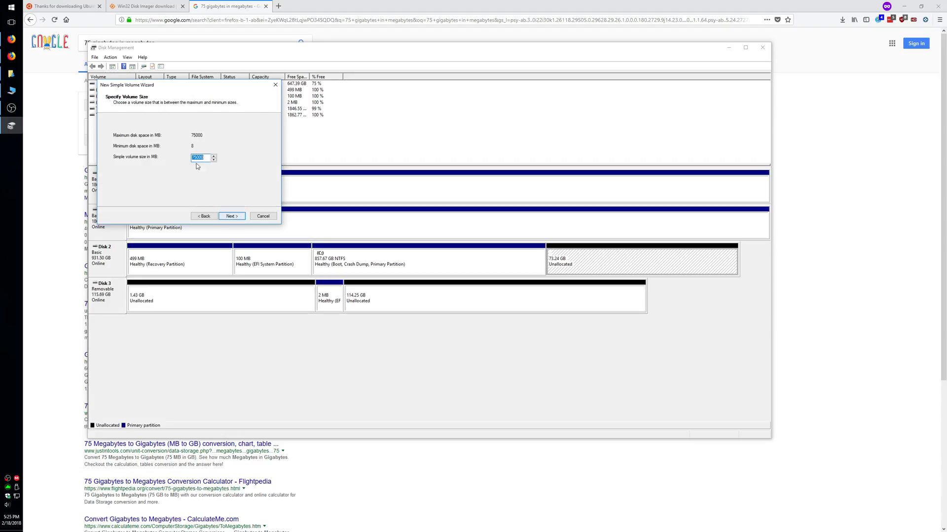
pyautogui.click(261, 217)
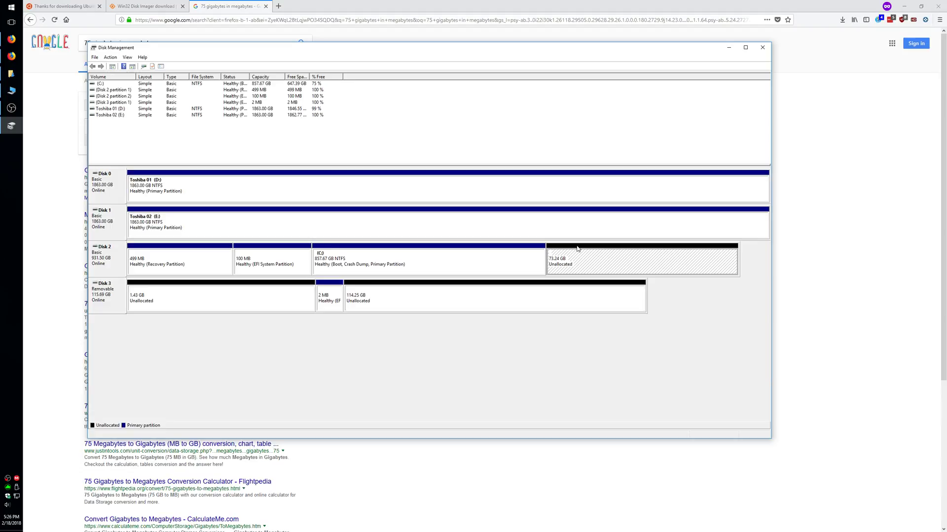
# Step: Inspect the C: partition and the unallocated space beside it on Disk 2
pyautogui.click(508, 268)
pyautogui.click(602, 266)
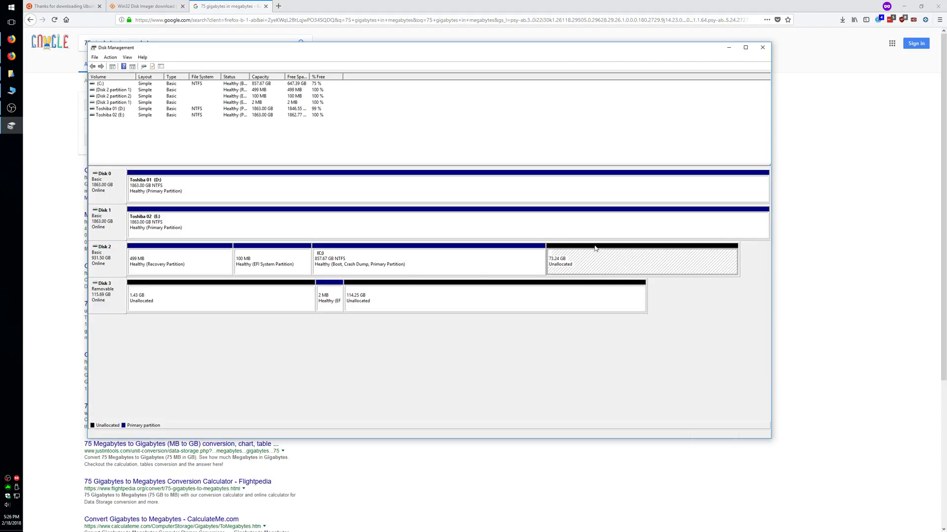